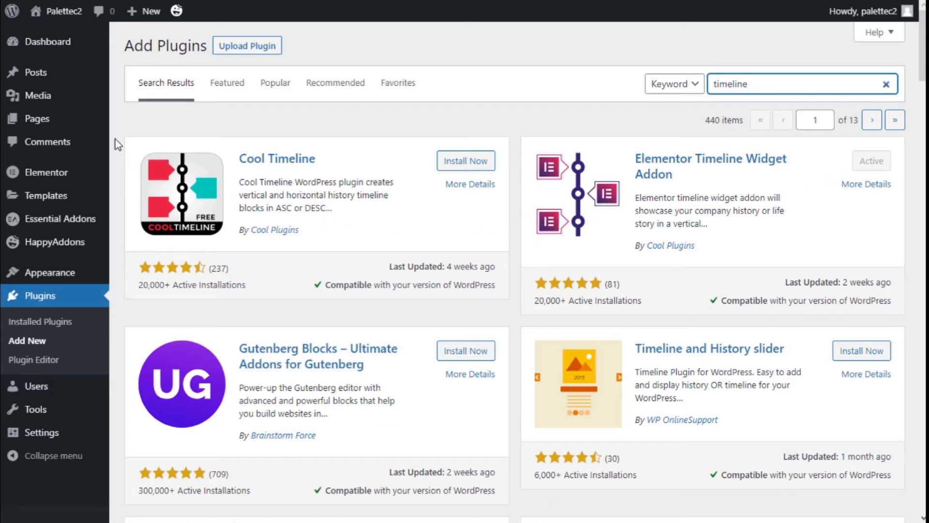
# Visit the live site and open its About us page in the Elementor editor
pyautogui.moveTo(70, 17)
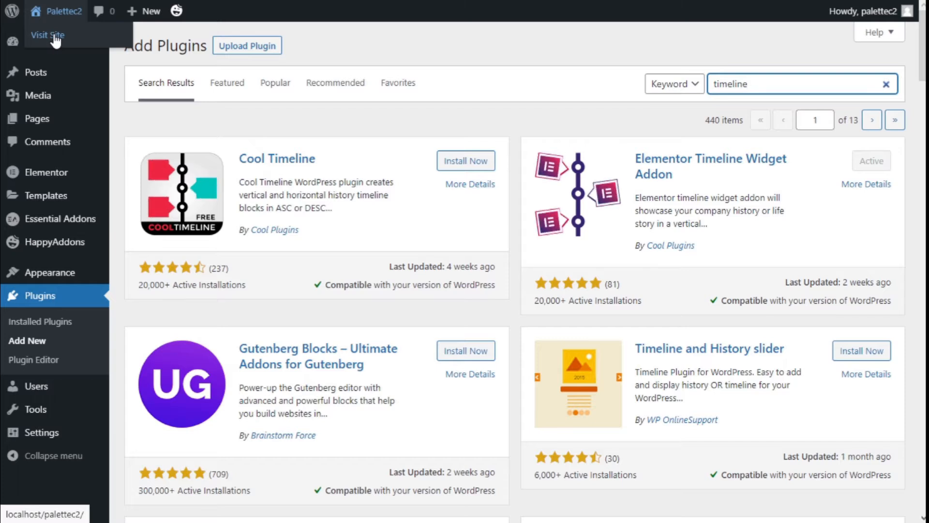
pyautogui.click(56, 38)
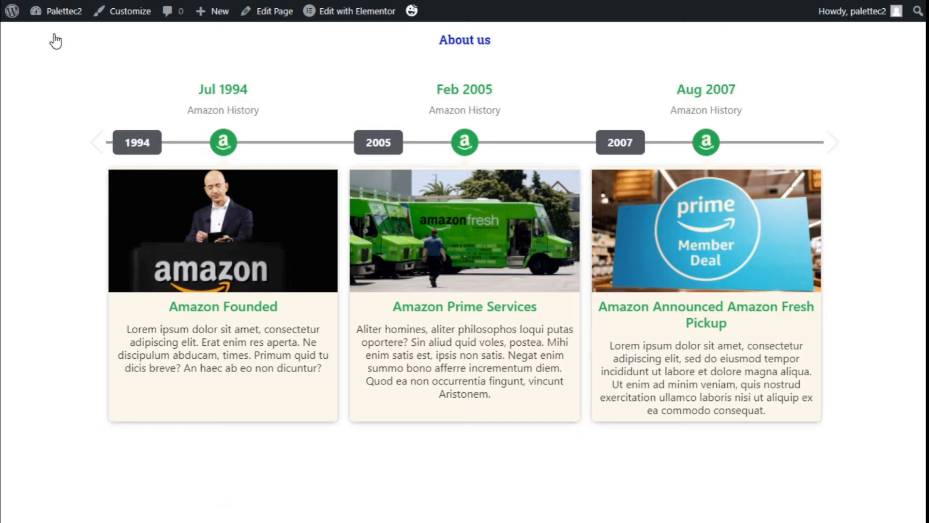
pyautogui.moveTo(344, 19)
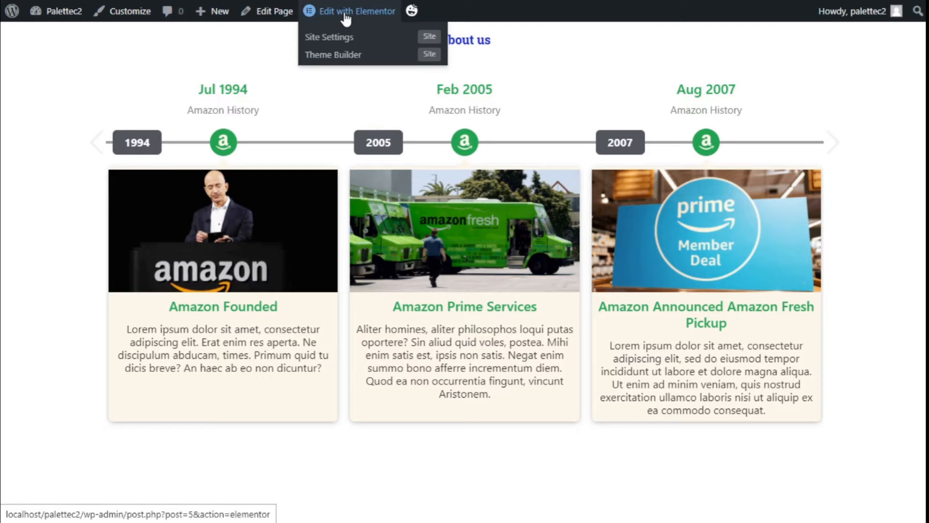
pyautogui.click(346, 18)
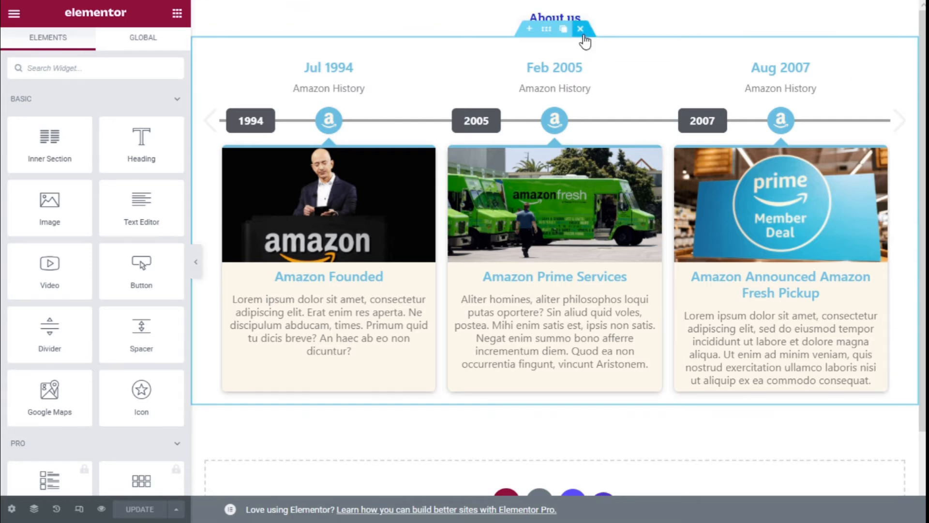
# Delete the existing timeline widget below the About us heading and place a new Story Timeline widget in the emptied section
pyautogui.click(871, 51)
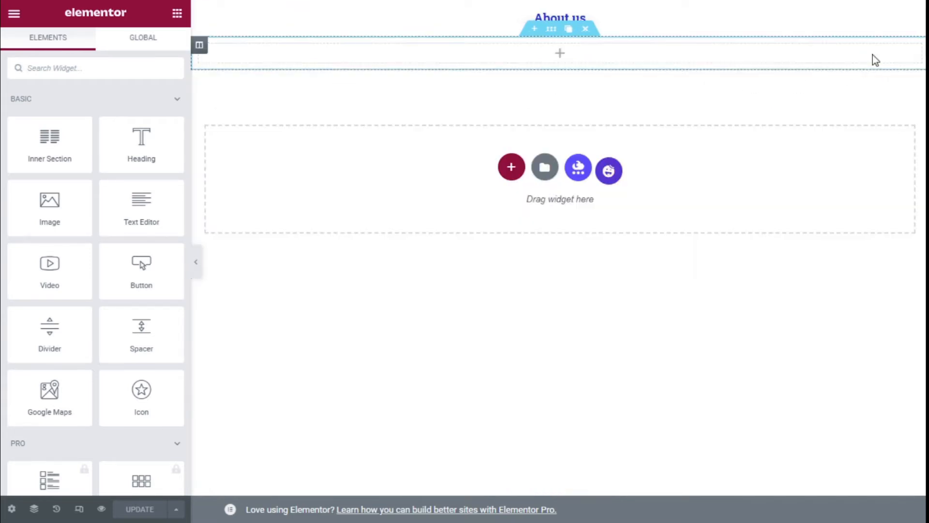
pyautogui.click(77, 67)
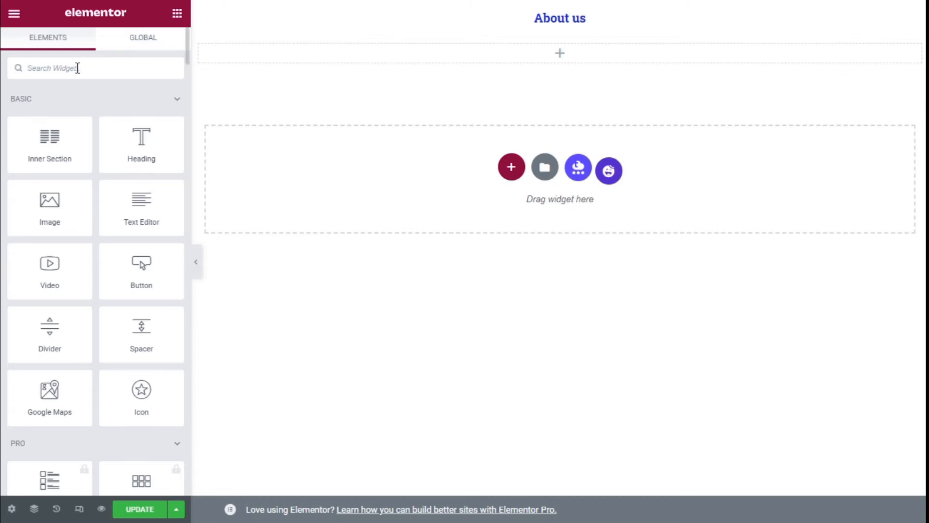
pyautogui.write('timeline')
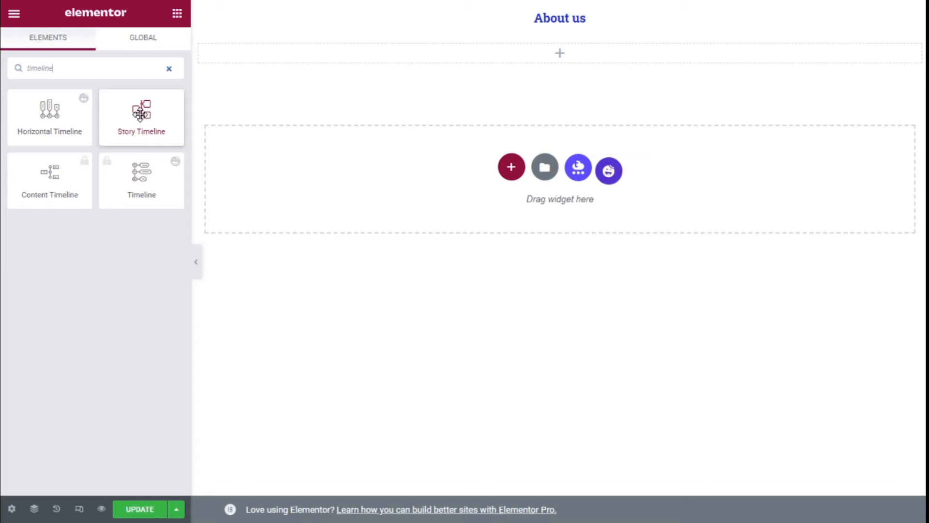
pyautogui.moveTo(140, 113); pyautogui.dragTo(557, 57)
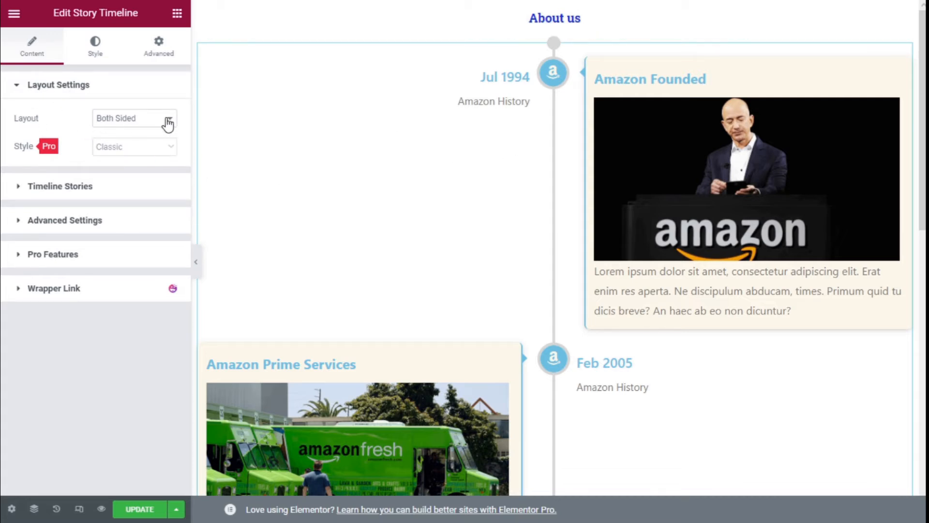
# Review the stories in the Both Sided layout, and try the One Sided layout on the timeline
pyautogui.scroll(-5, 480, 131)
pyautogui.scroll(-6, 481, 130)
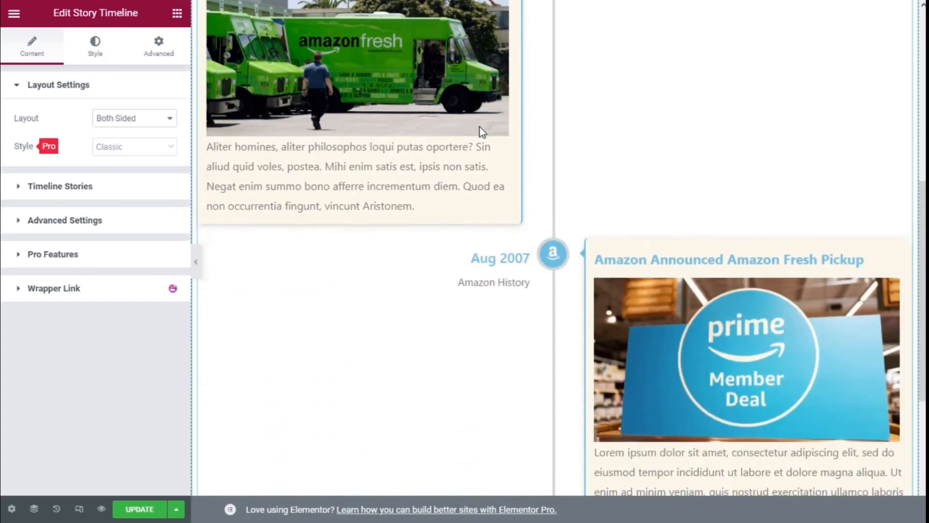
pyautogui.scroll(4, 554, 205)
pyautogui.scroll(5, 555, 205)
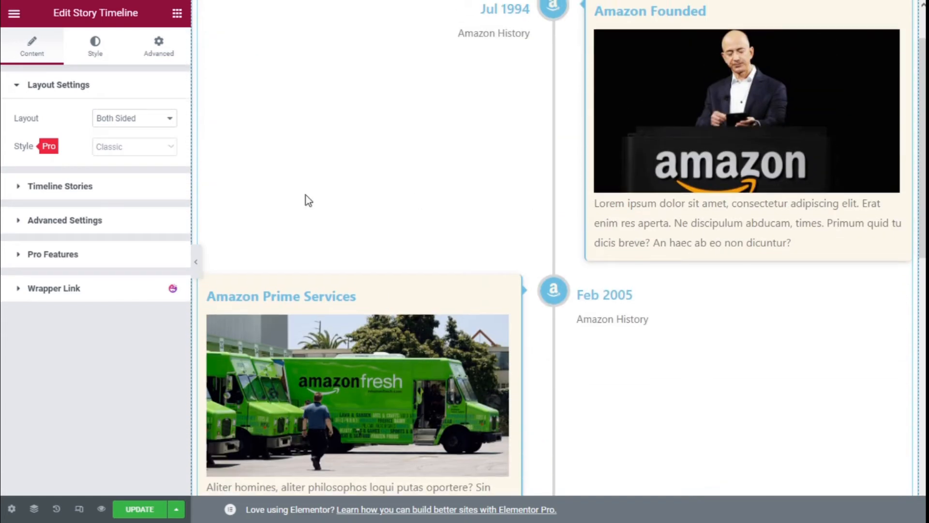
pyautogui.click(139, 123)
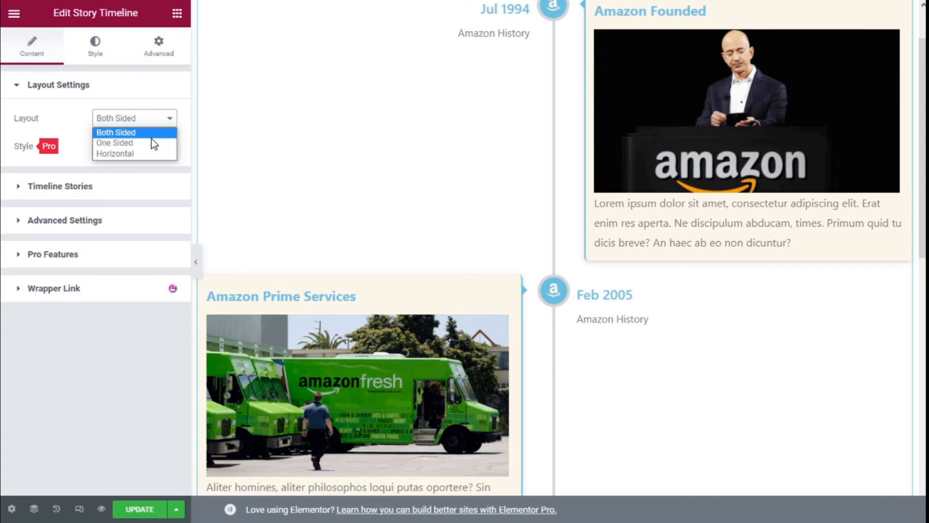
pyautogui.click(150, 141)
pyautogui.scroll(-16, 512, 126)
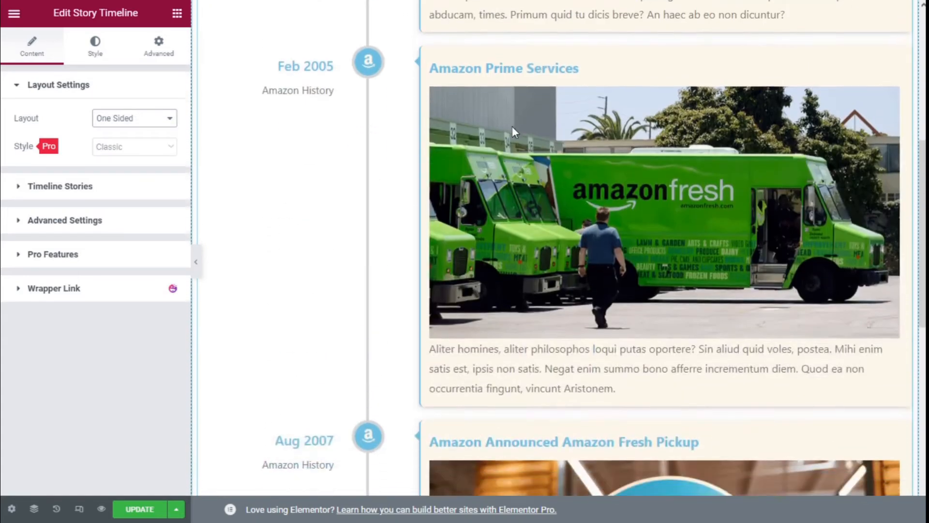
pyautogui.scroll(15, 512, 126)
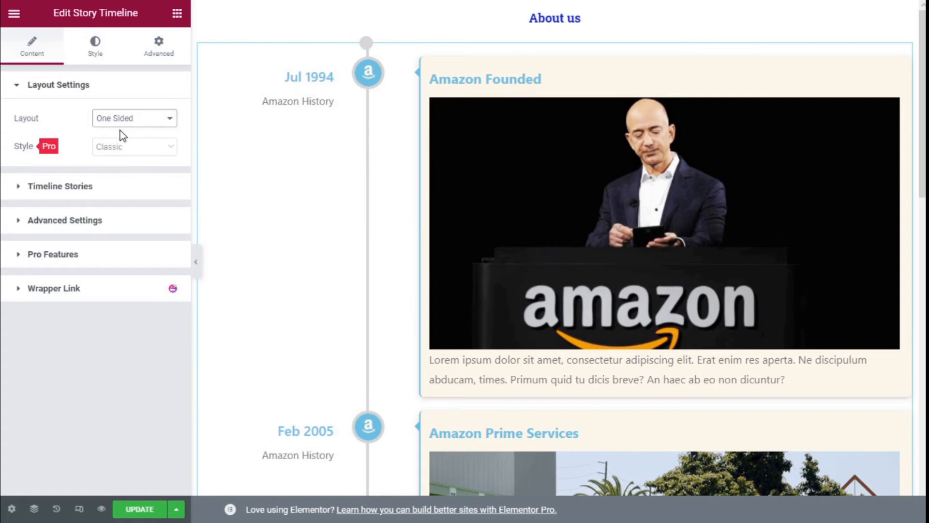
# Set the timeline layout to Horizontal and the number of slides to show to 3
pyautogui.click(121, 125)
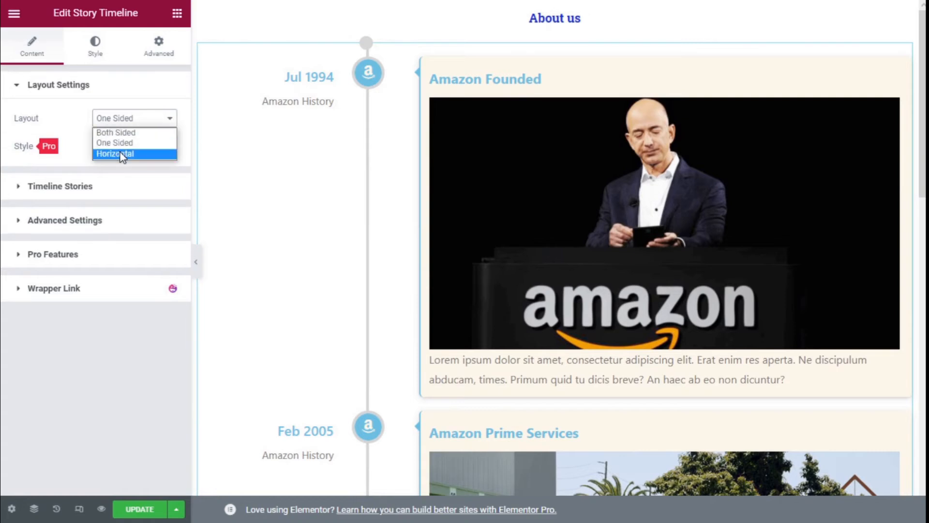
pyautogui.click(122, 154)
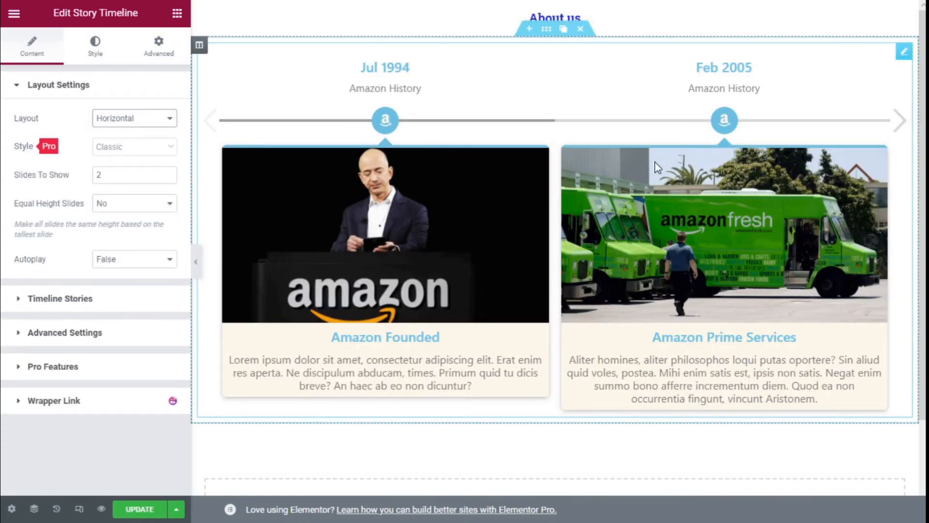
pyautogui.scroll(-1, 749, 161)
pyautogui.scroll(1, 751, 159)
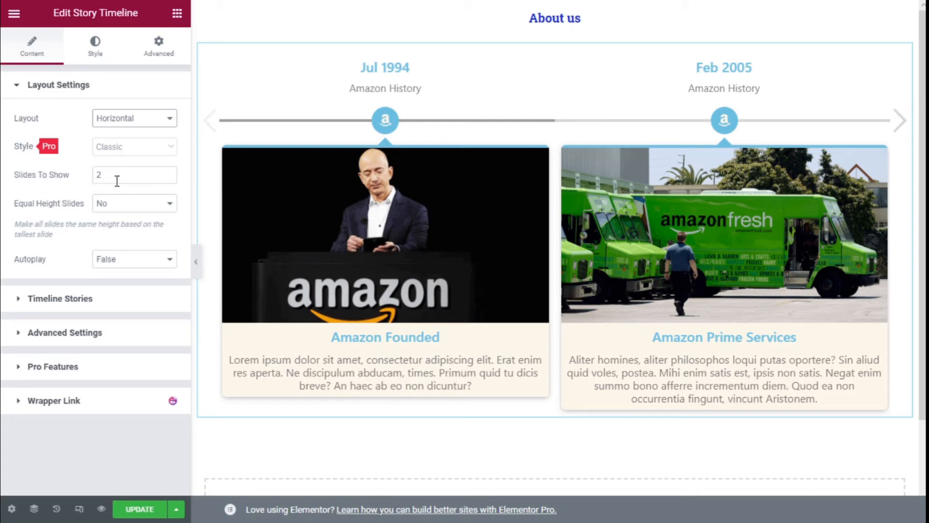
pyautogui.click(149, 180)
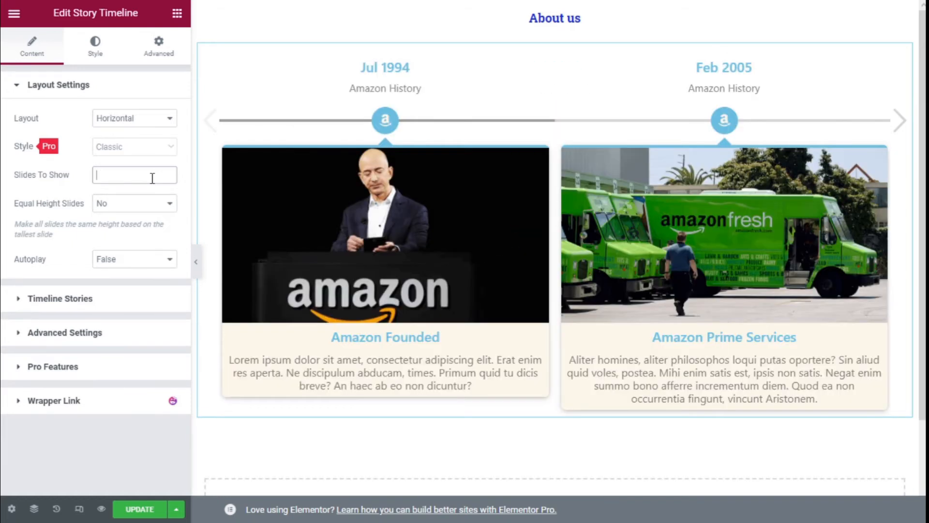
pyautogui.write('3')
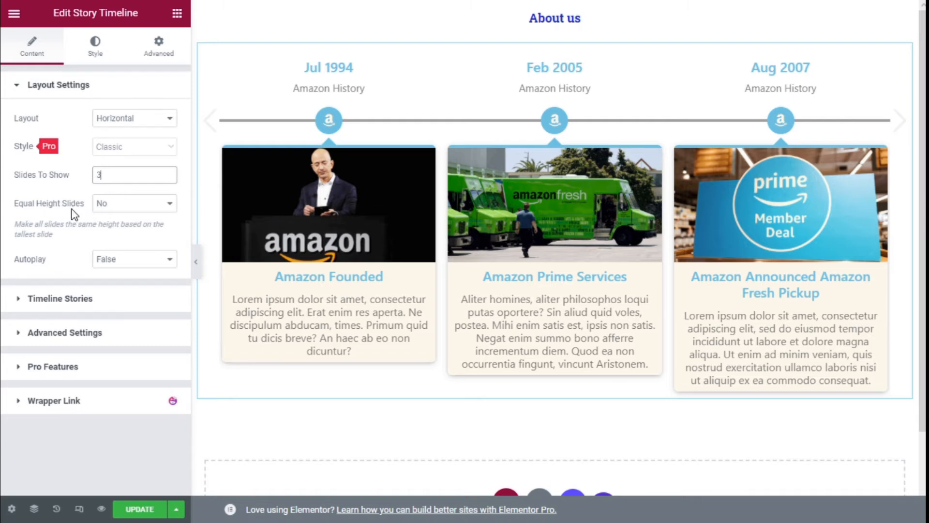
# Compare the Equal Height Slides options, set it to Yes, and check the Autoplay choices without changing them
pyautogui.click(116, 204)
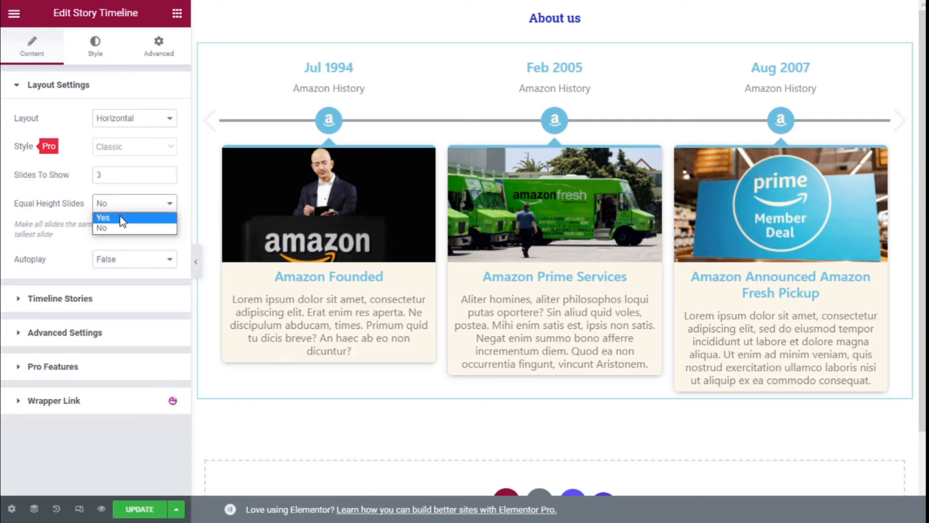
pyautogui.click(120, 218)
pyautogui.click(121, 205)
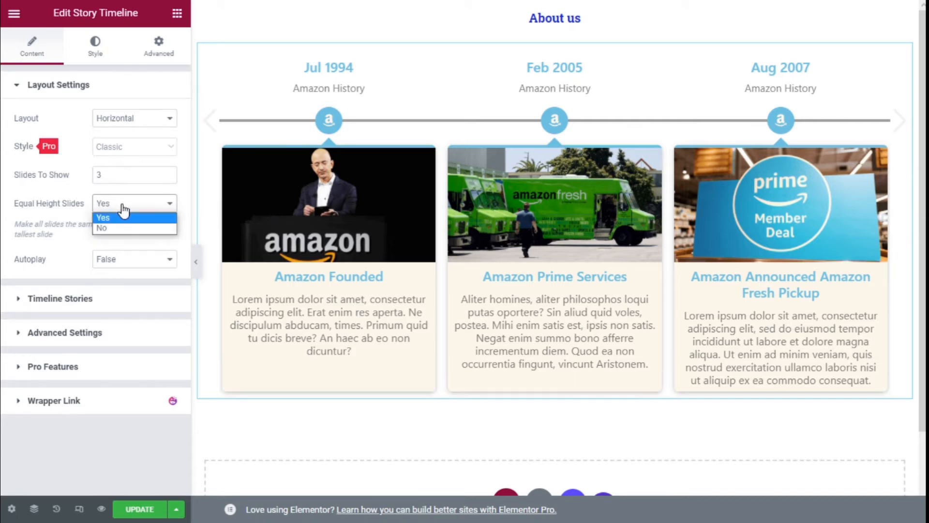
pyautogui.click(119, 226)
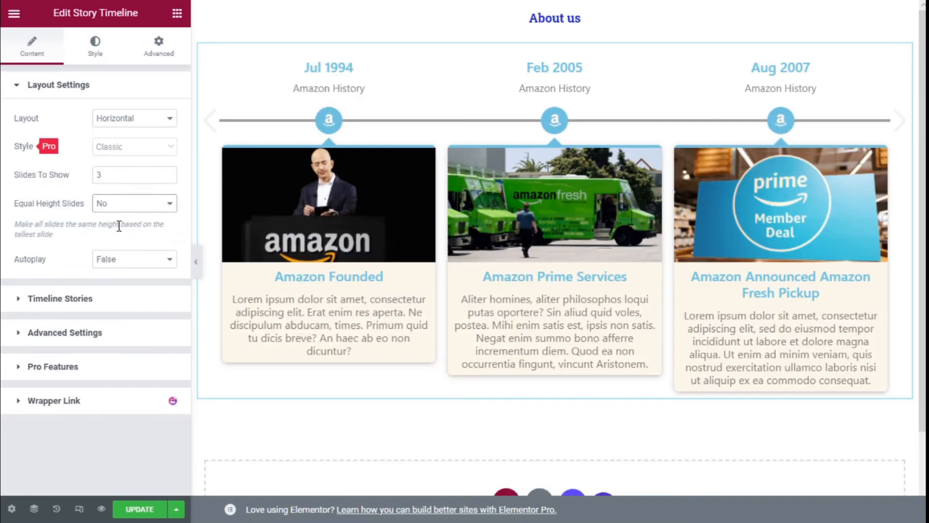
pyautogui.click(140, 208)
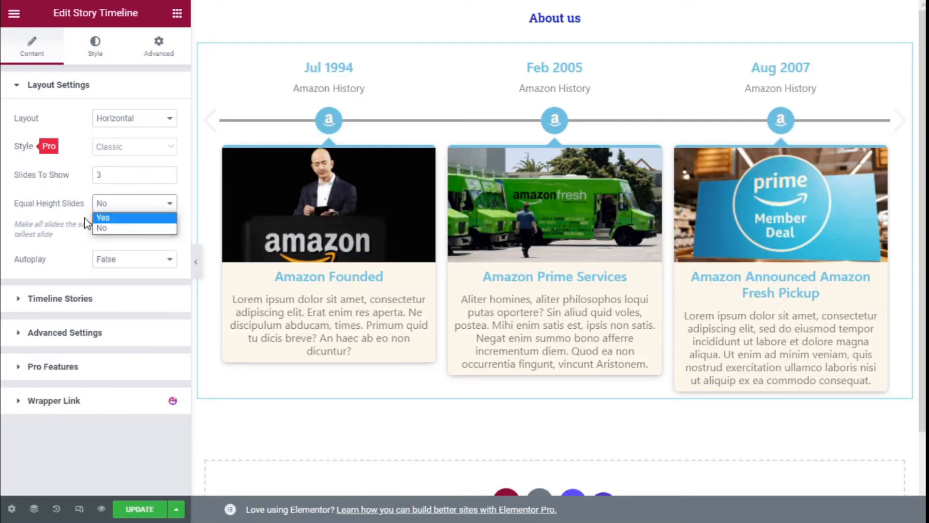
pyautogui.click(78, 216)
pyautogui.click(145, 207)
pyautogui.click(138, 218)
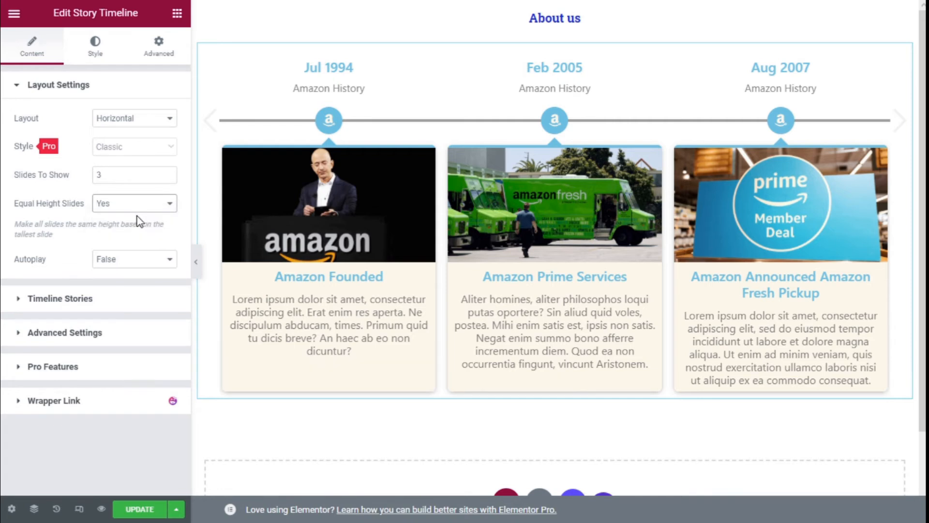
pyautogui.click(143, 267)
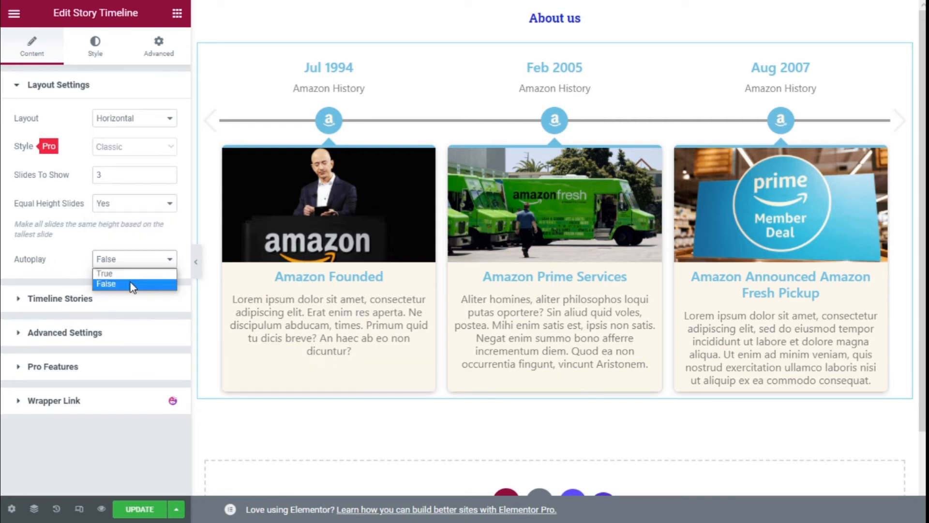
pyautogui.click(141, 245)
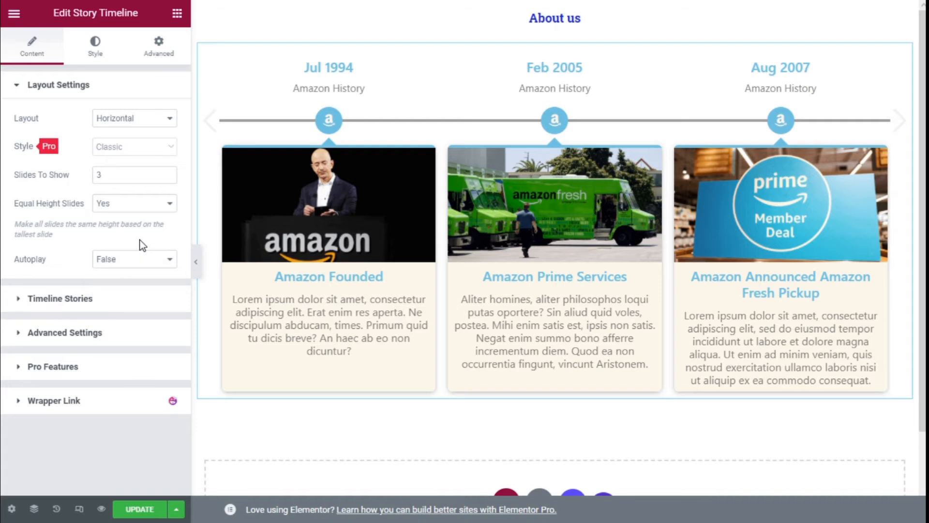
# Open the Amazon Founded item in the Timeline Stories settings to show its content fields
pyautogui.click(83, 92)
pyautogui.click(78, 125)
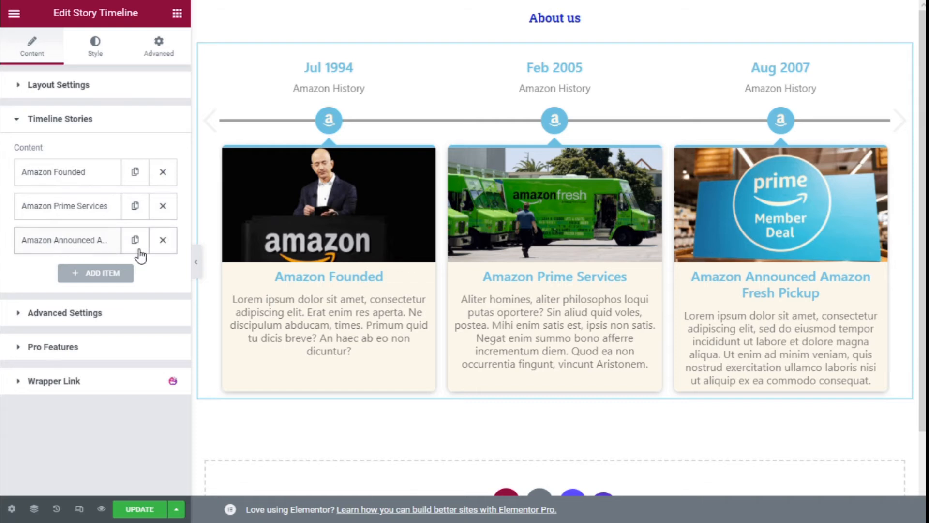
pyautogui.click(80, 173)
pyautogui.scroll(-1, 85, 172)
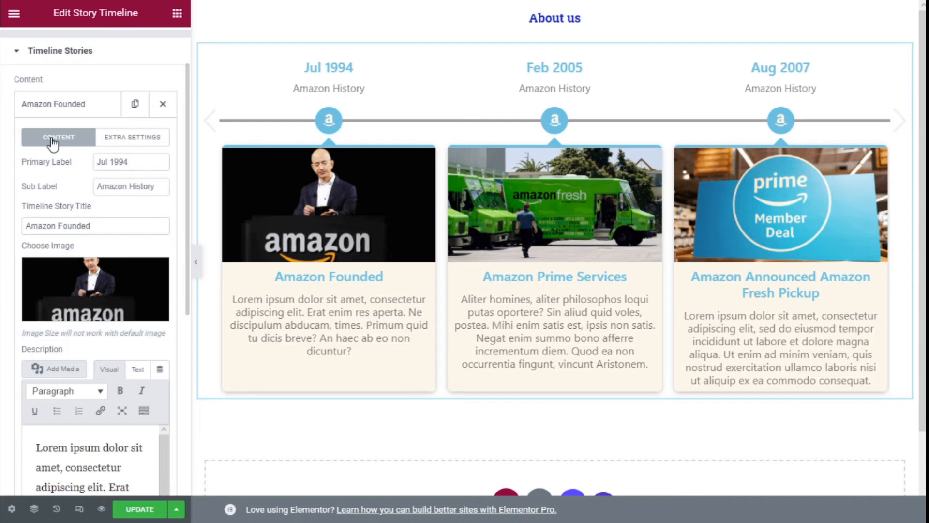
# Examine the Amazon Founded story's primary label, sub label, title, image and description fields
pyautogui.click(131, 162)
pyautogui.click(141, 192)
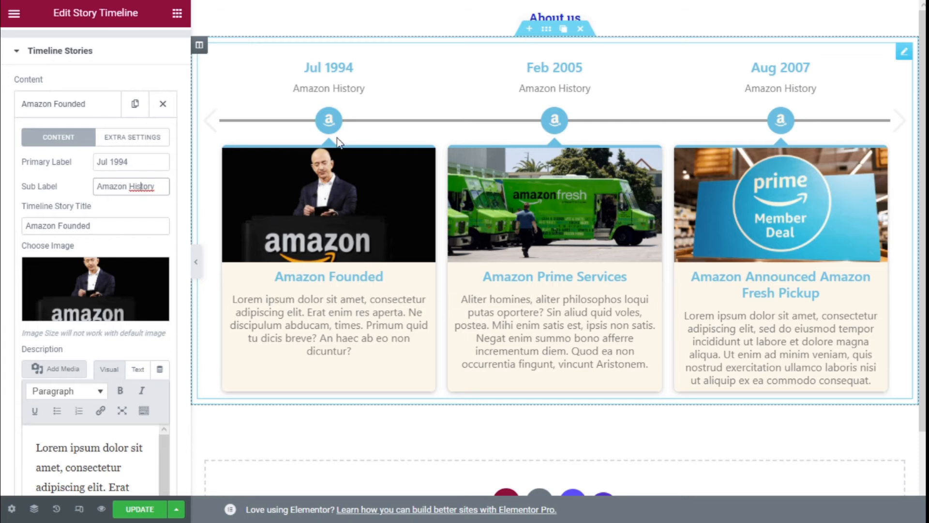
pyautogui.scroll(-2, 153, 157)
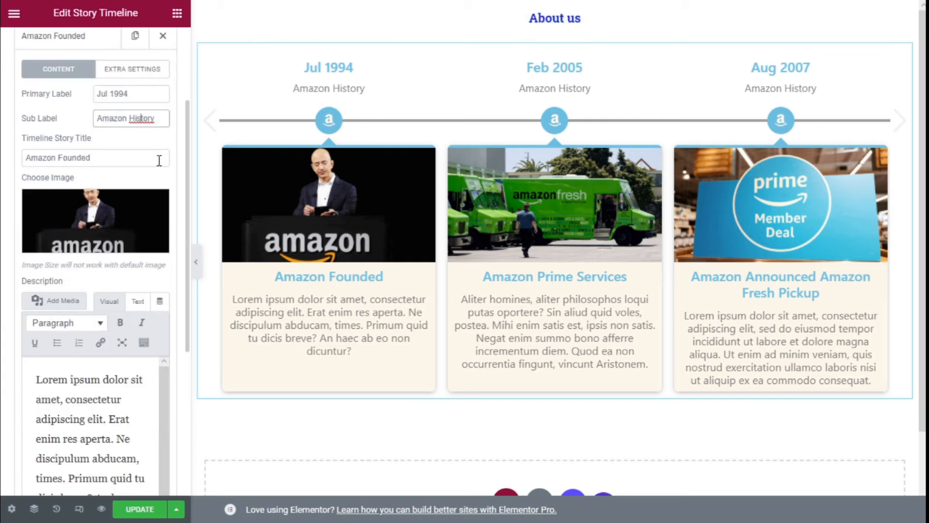
pyautogui.click(105, 154)
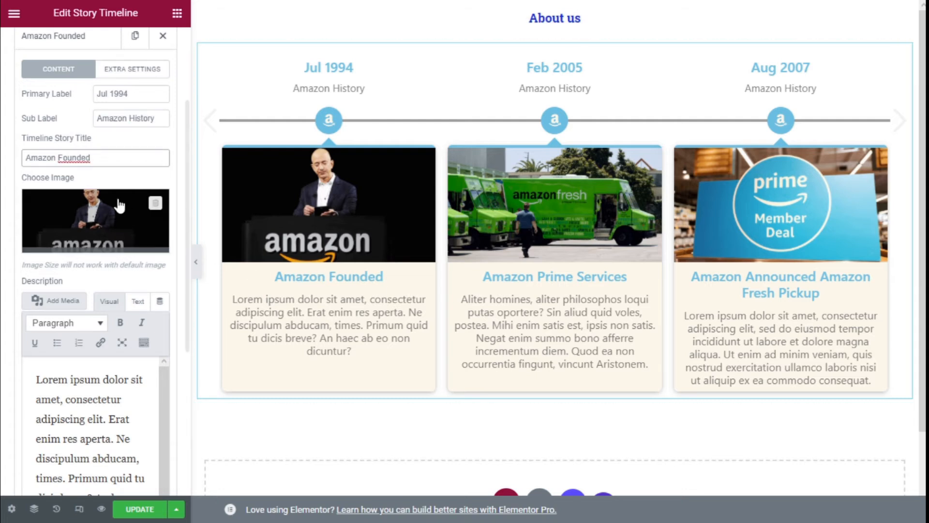
pyautogui.scroll(-3, 106, 184)
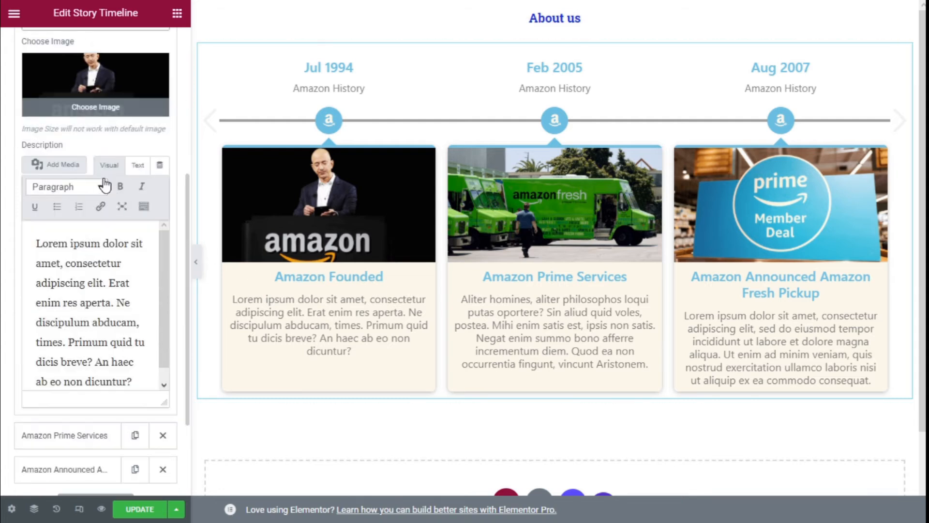
pyautogui.scroll(-1, 36, 244)
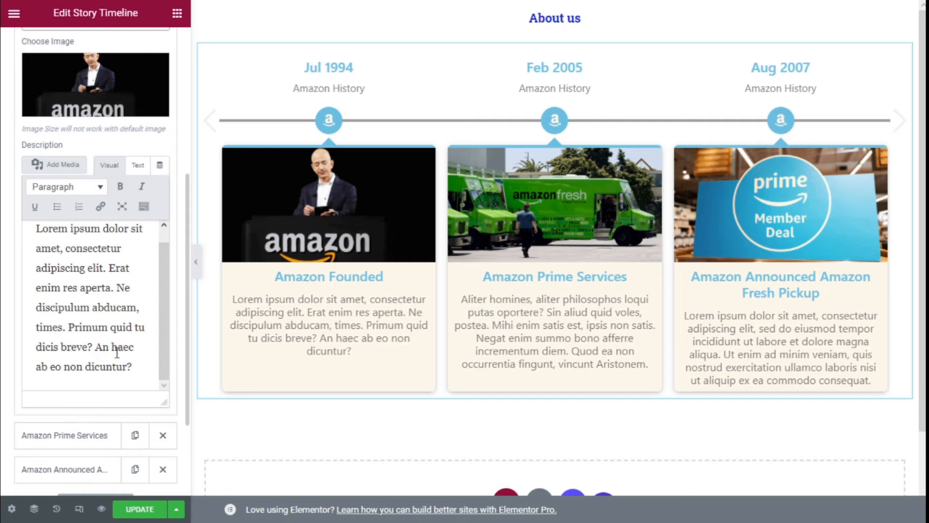
pyautogui.scroll(1, 117, 352)
pyautogui.scroll(3, 117, 132)
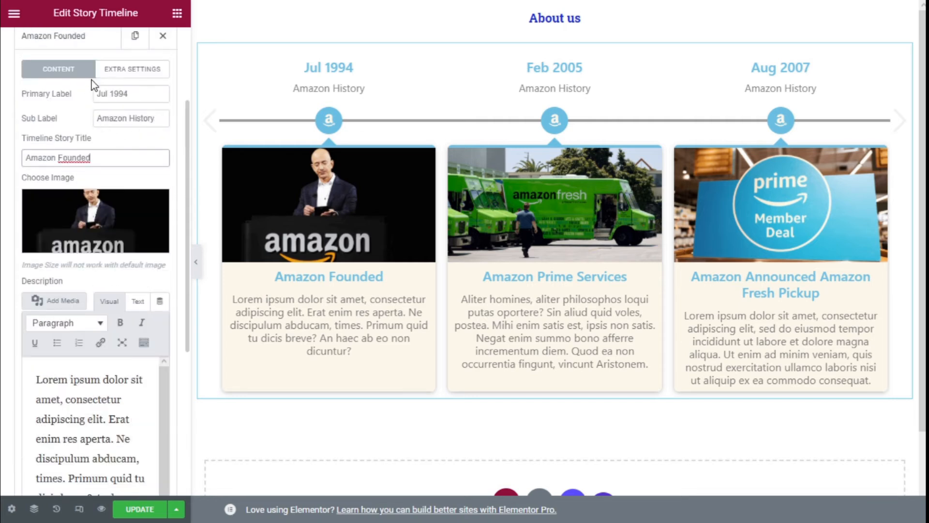
pyautogui.scroll(-3, 90, 218)
pyautogui.scroll(-1, 92, 371)
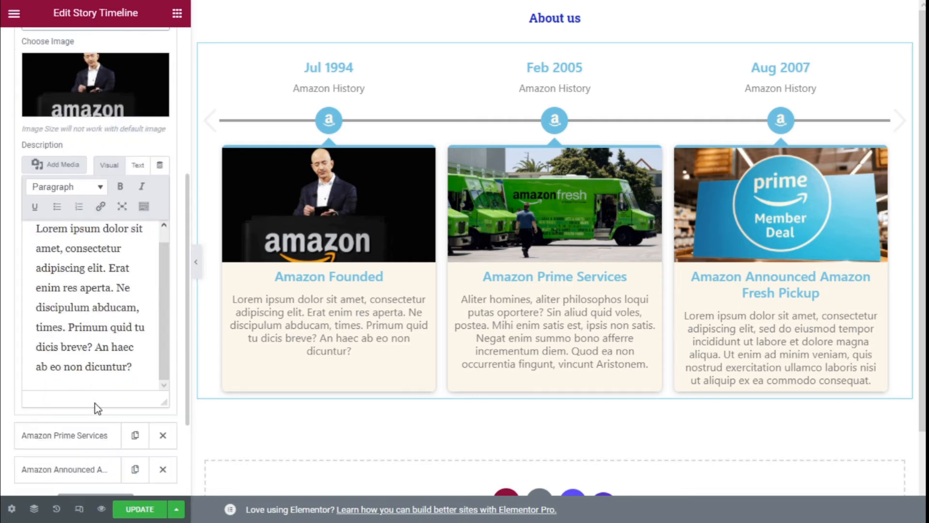
pyautogui.scroll(5, 99, 345)
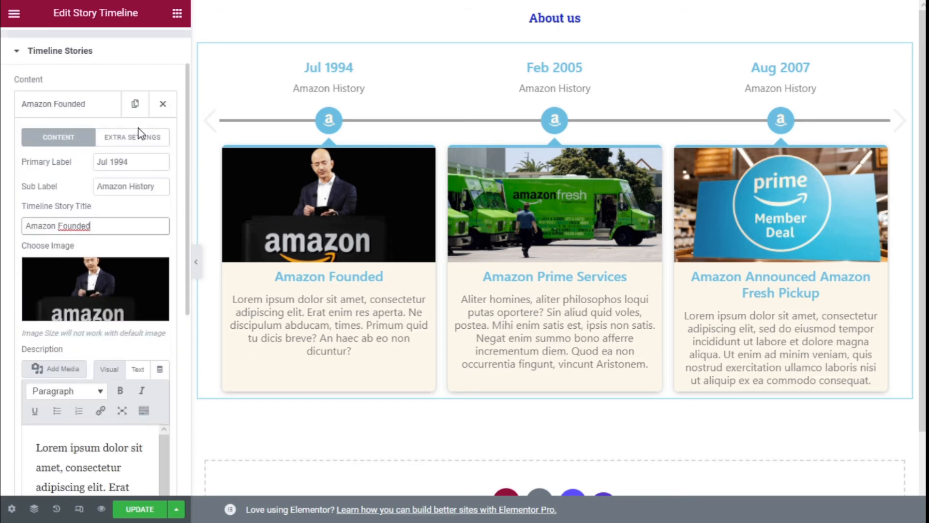
# Show the middle line label on the Amazon Founded story in its extra settings and review the label text 1994
pyautogui.click(139, 138)
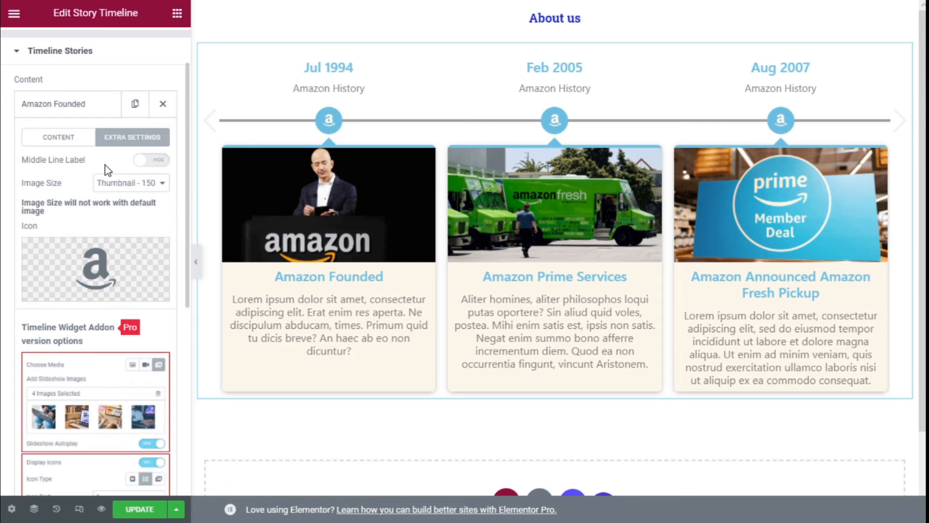
pyautogui.click(155, 161)
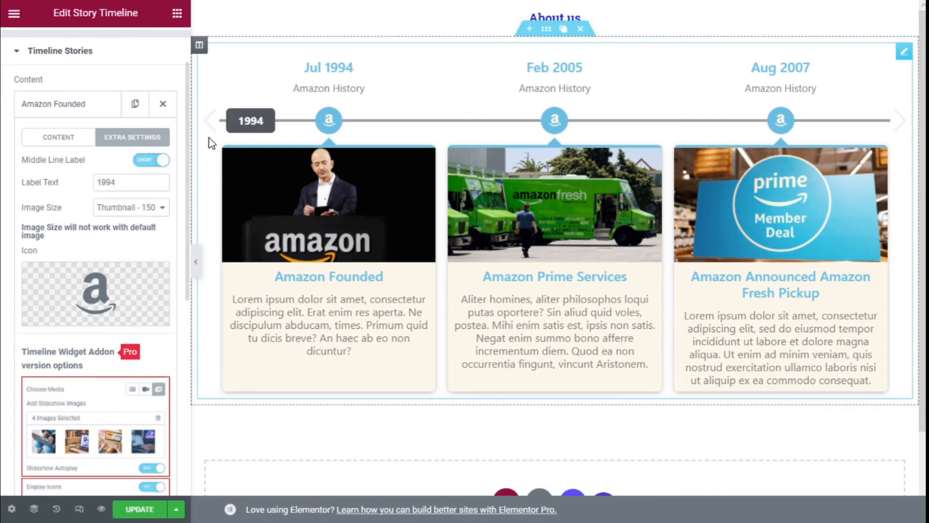
pyautogui.click(56, 137)
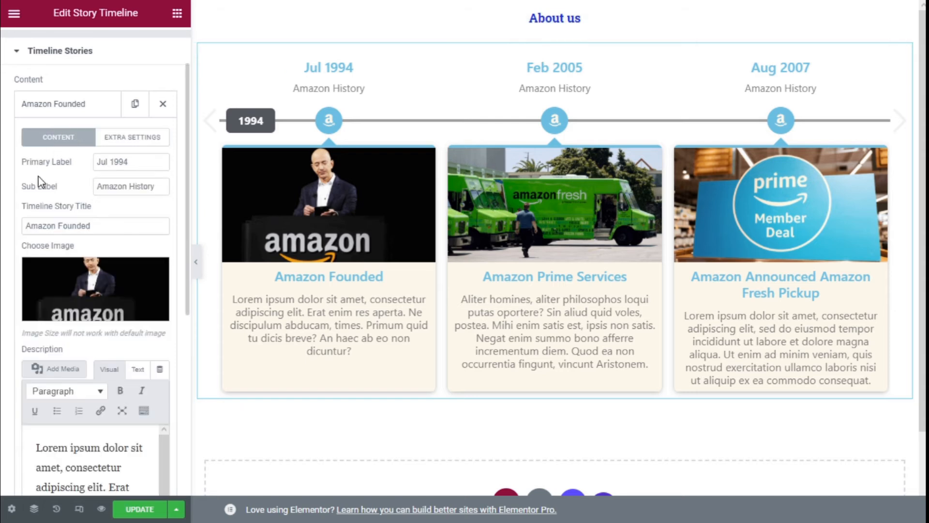
pyautogui.click(132, 137)
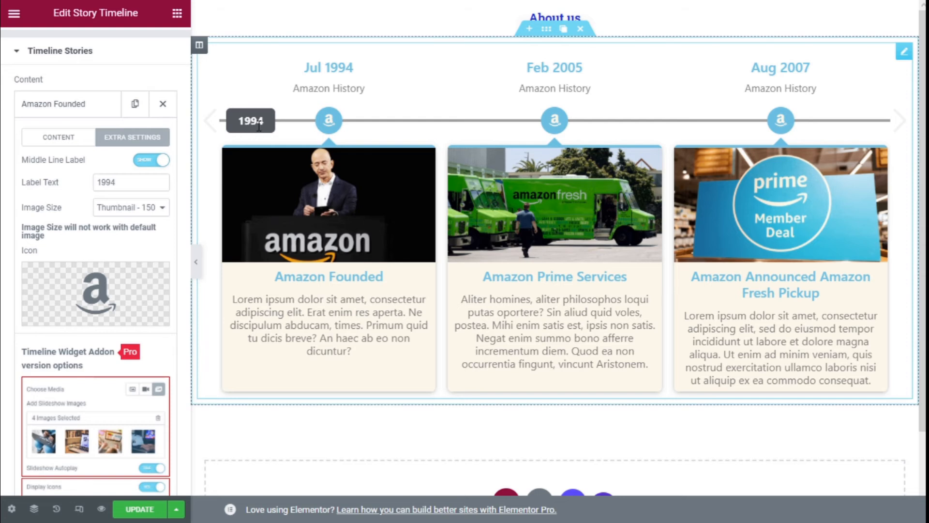
pyautogui.click(139, 185)
pyautogui.scroll(-2, 72, 215)
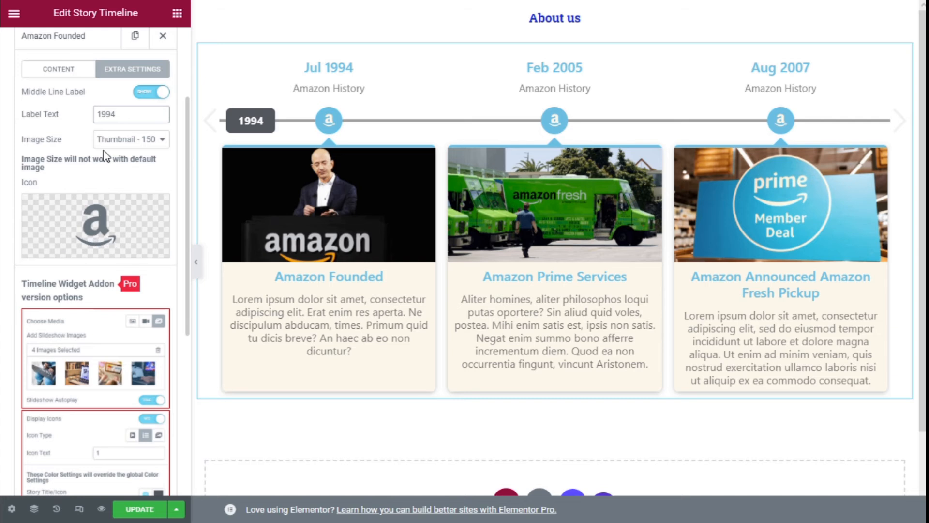
pyautogui.moveTo(55, 251)
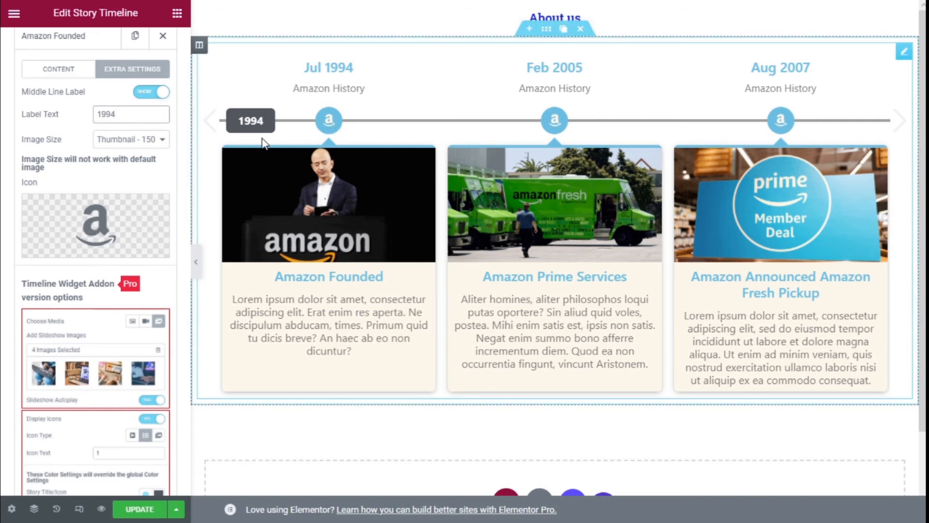
# Examine the image size choices, the icon and the Pro version options in the Amazon Founded story's extra settings
pyautogui.click(149, 140)
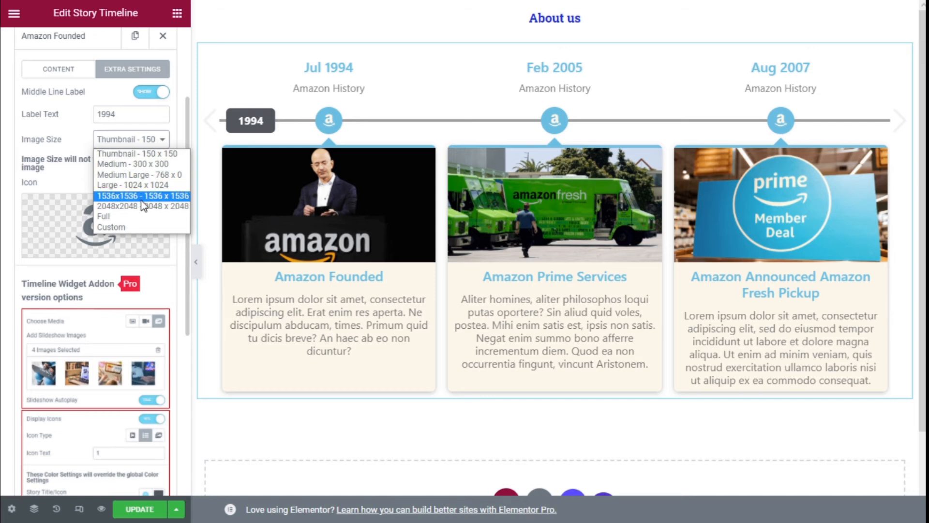
pyautogui.click(80, 148)
pyautogui.scroll(-4, 80, 147)
pyautogui.scroll(-1, 80, 147)
pyautogui.scroll(3, 98, 244)
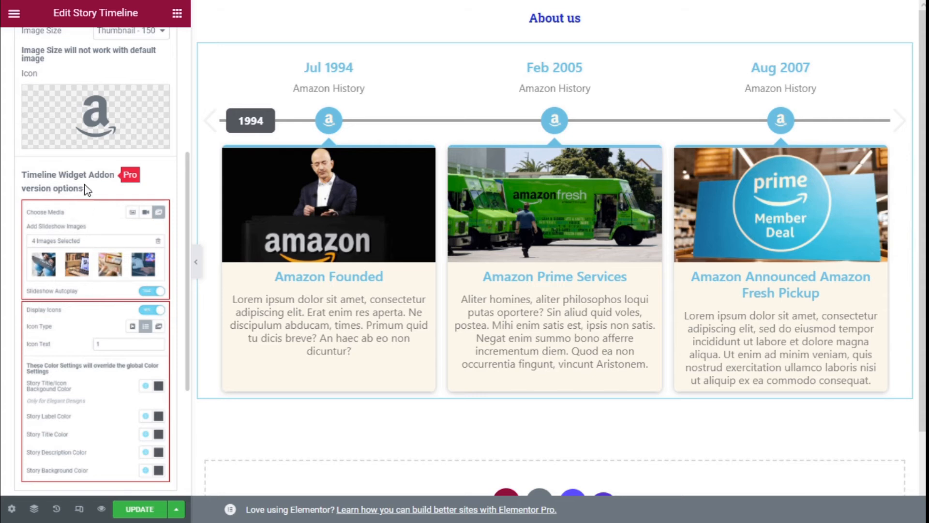
pyautogui.scroll(5, 86, 190)
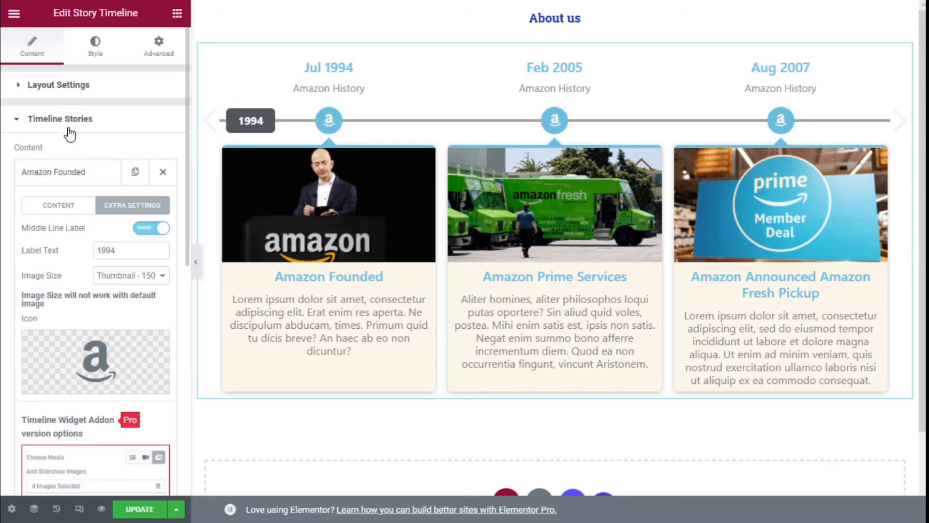
# Review the widget's Advanced Settings animation option and its Pro Features list
pyautogui.click(71, 127)
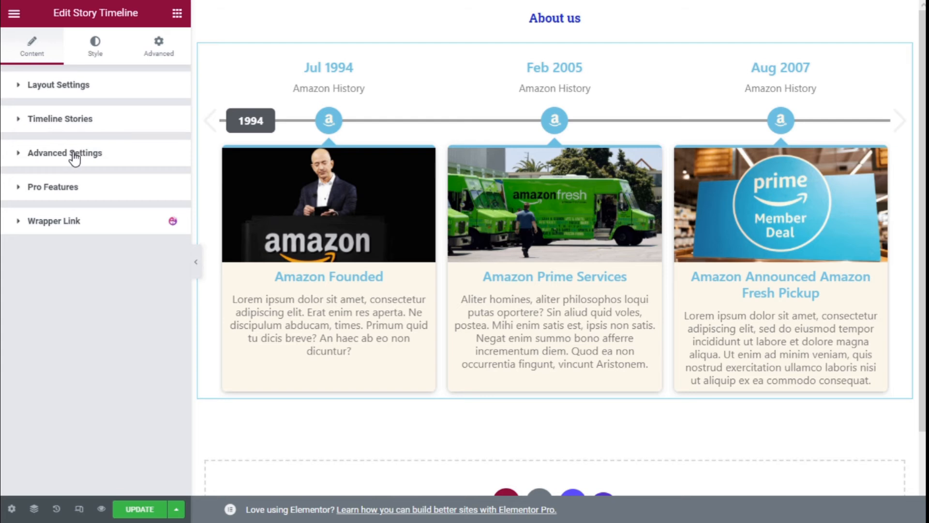
pyautogui.click(74, 154)
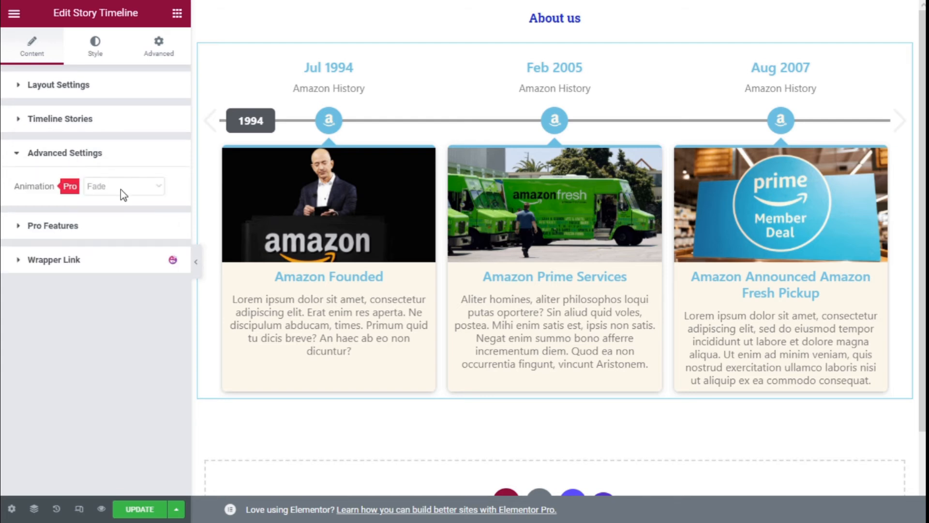
pyautogui.click(96, 224)
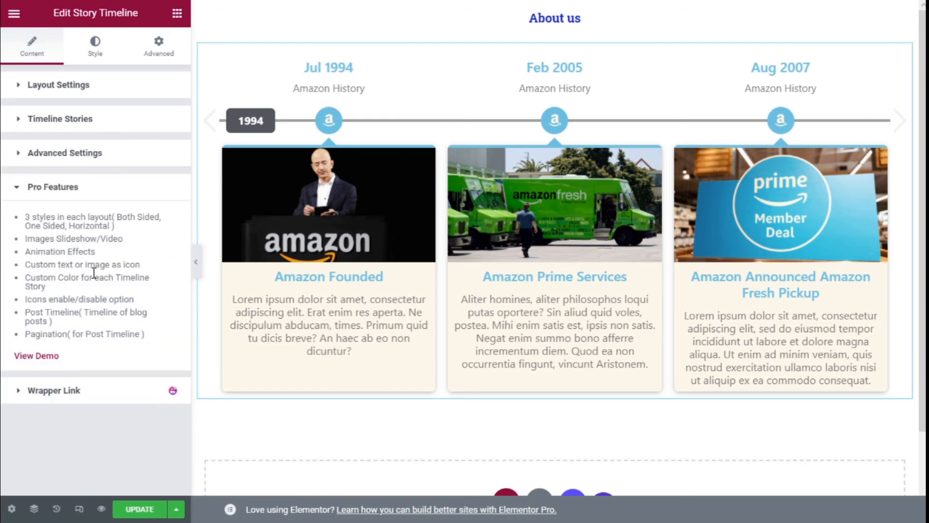
pyautogui.click(72, 187)
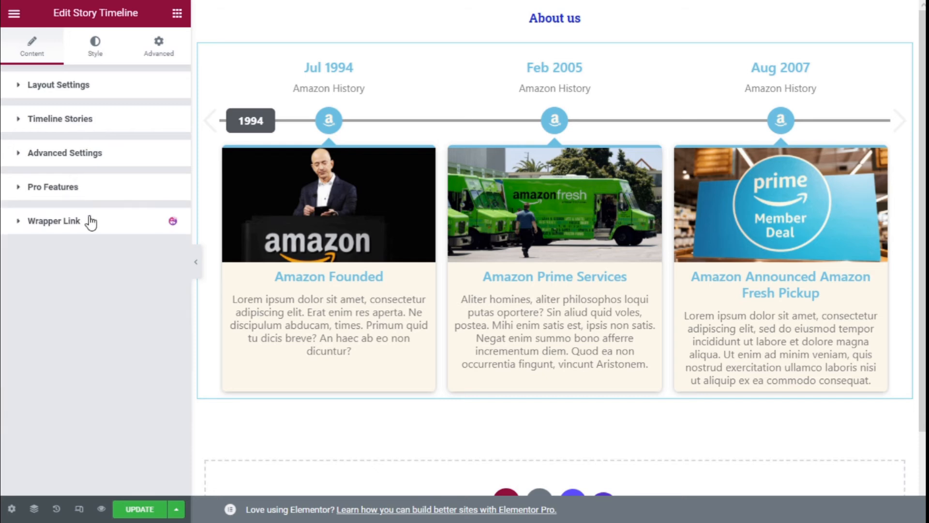
# Set the story title color to pink #E46ECC and check the title typography options without changing them
pyautogui.click(95, 55)
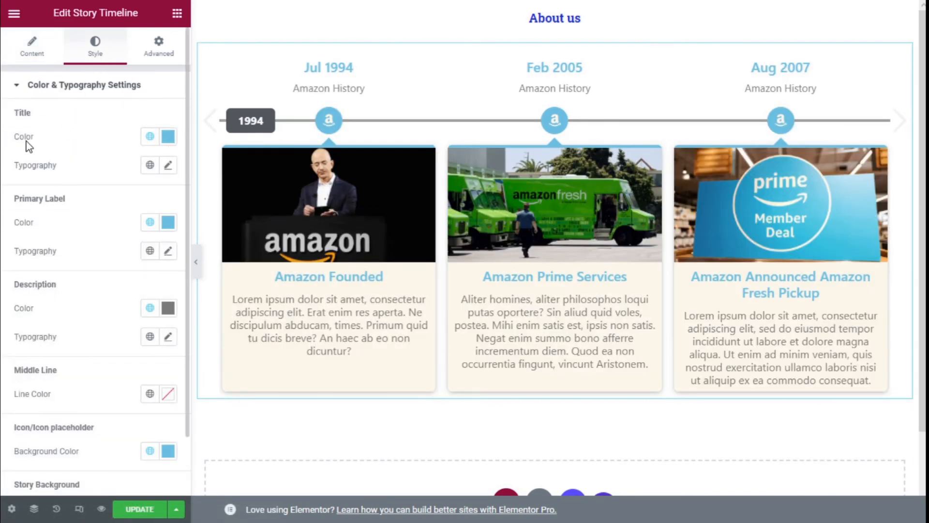
pyautogui.click(169, 139)
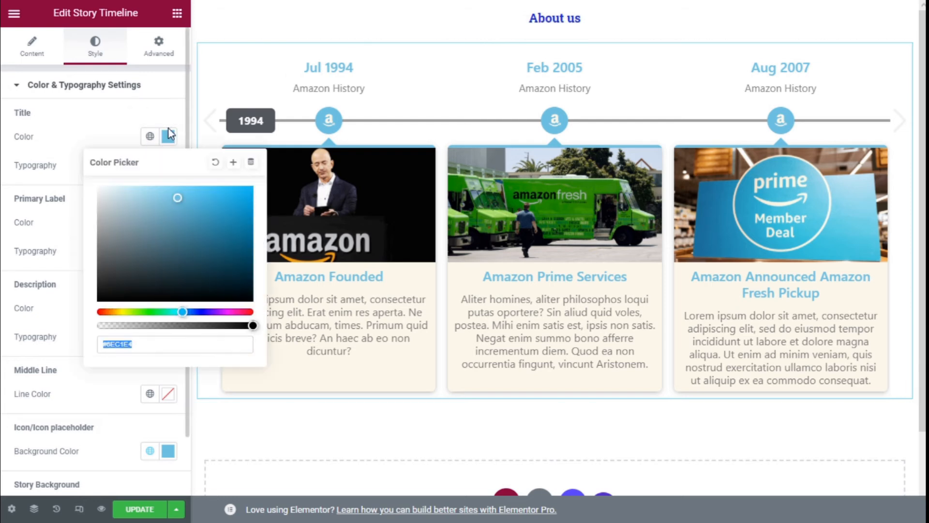
pyautogui.click(232, 312)
pyautogui.click(81, 142)
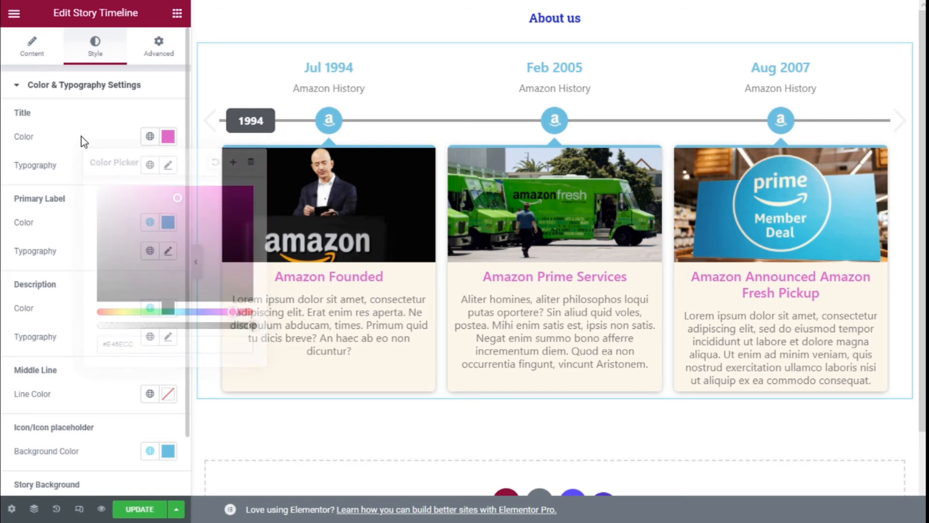
pyautogui.click(169, 167)
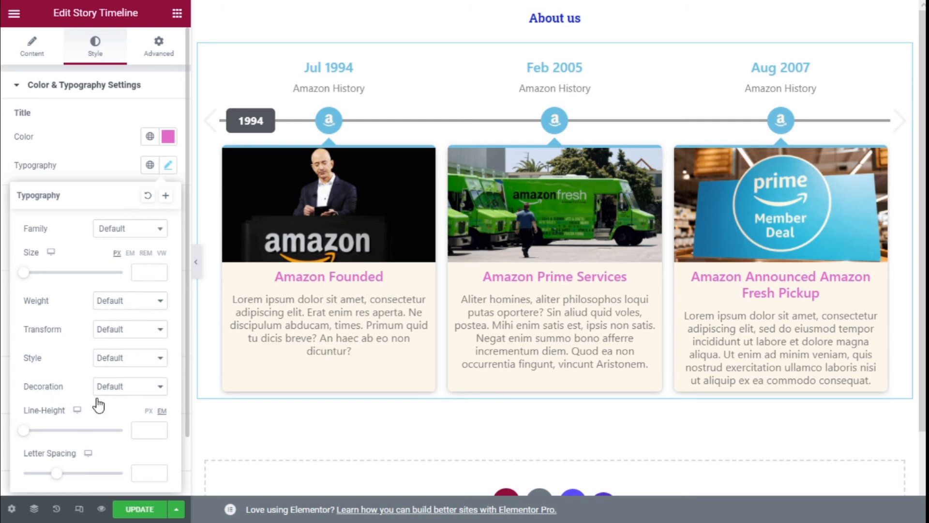
pyautogui.click(123, 175)
# Set the primary label color to pinkish purple #DD6EE4
pyautogui.scroll(-2, 118, 190)
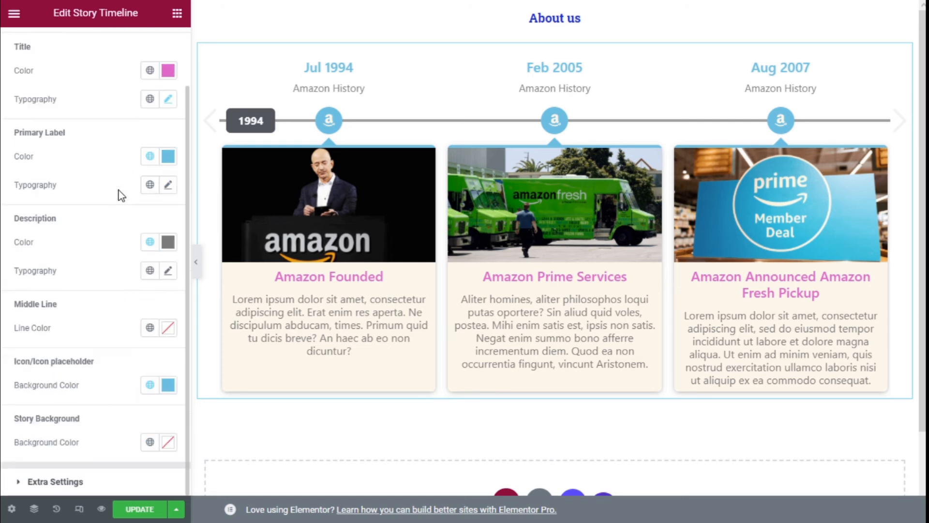
pyautogui.click(169, 164)
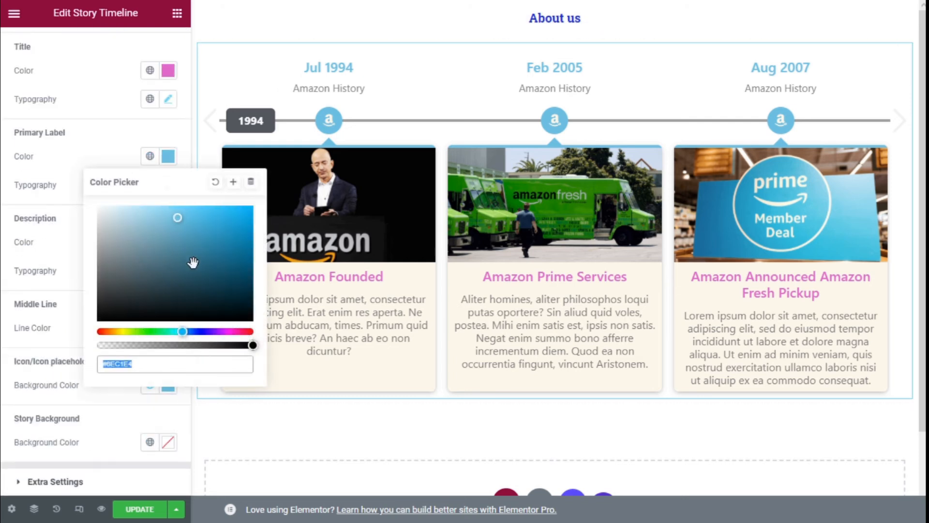
pyautogui.click(226, 331)
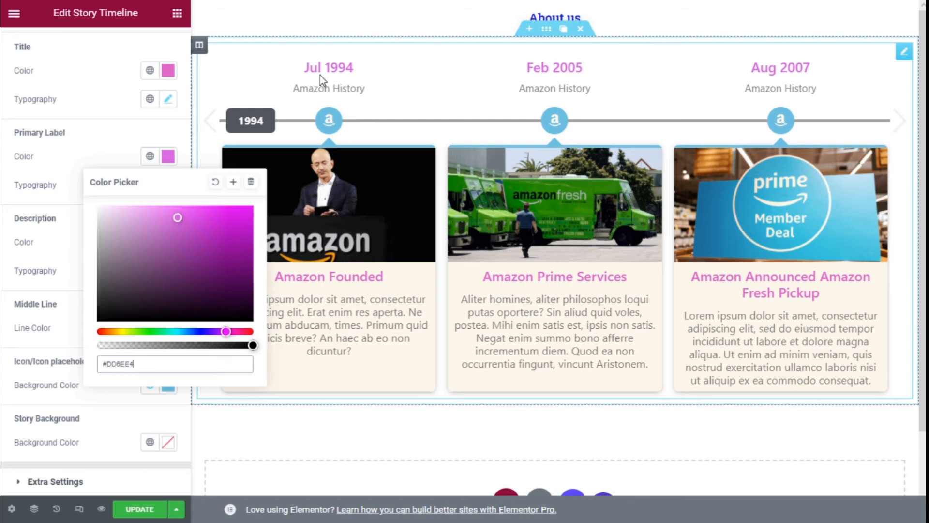
pyautogui.click(112, 155)
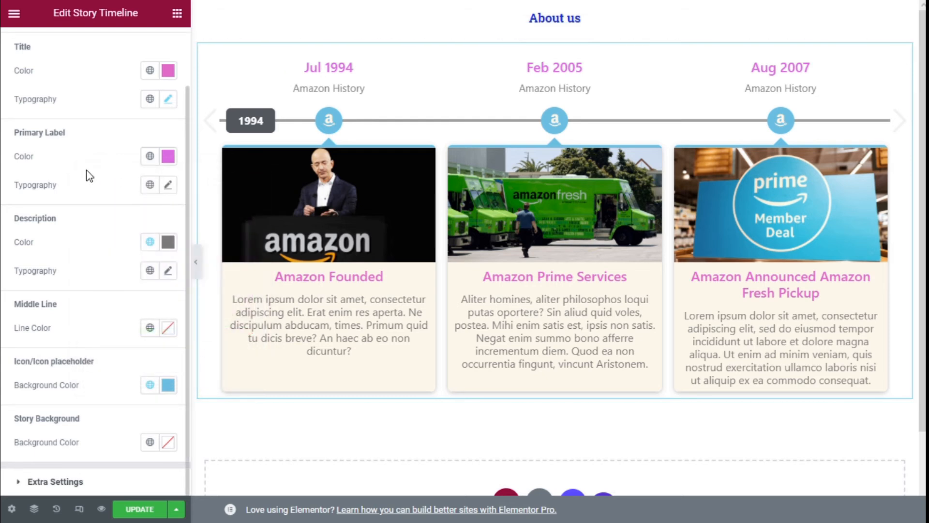
# Try a red description text color and reset it to its default
pyautogui.click(168, 242)
pyautogui.click(243, 307)
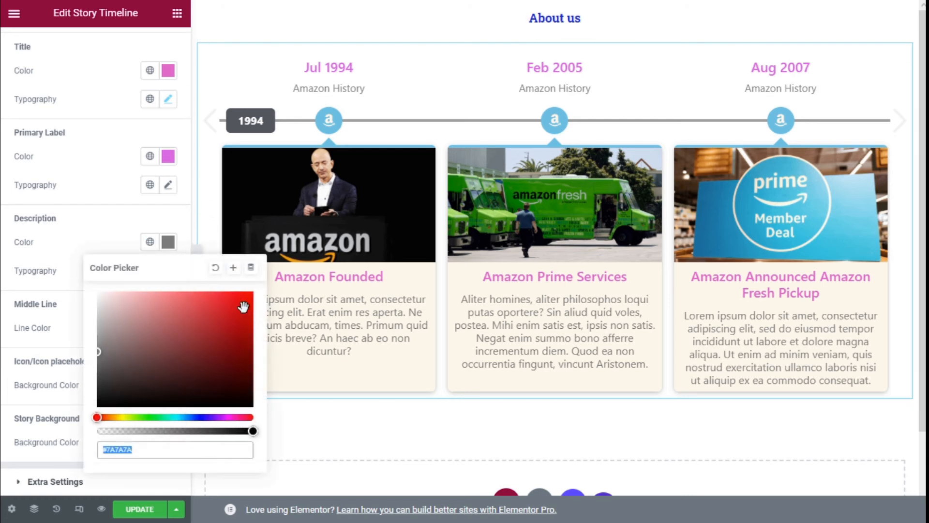
pyautogui.click(215, 268)
pyautogui.click(52, 236)
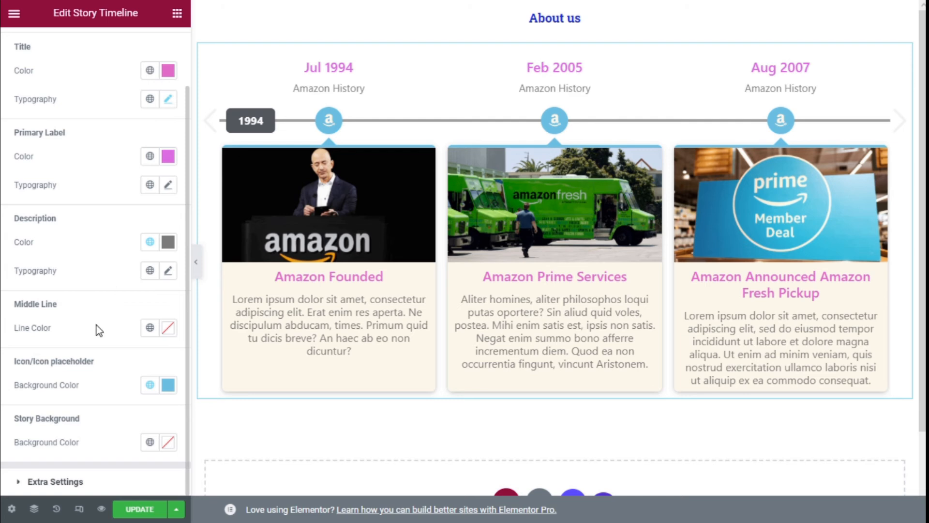
# Try red #CA1515 as the middle line color and reset it to its default
pyautogui.click(169, 329)
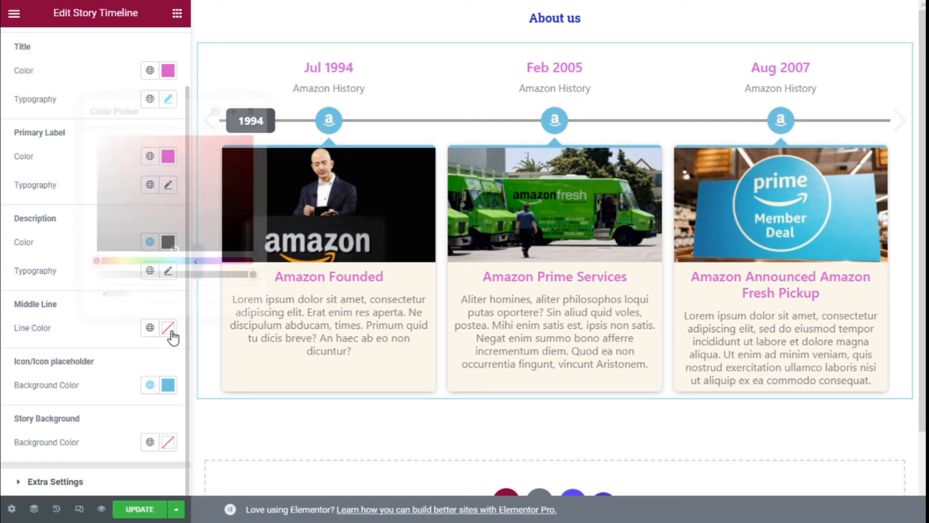
pyautogui.click(236, 159)
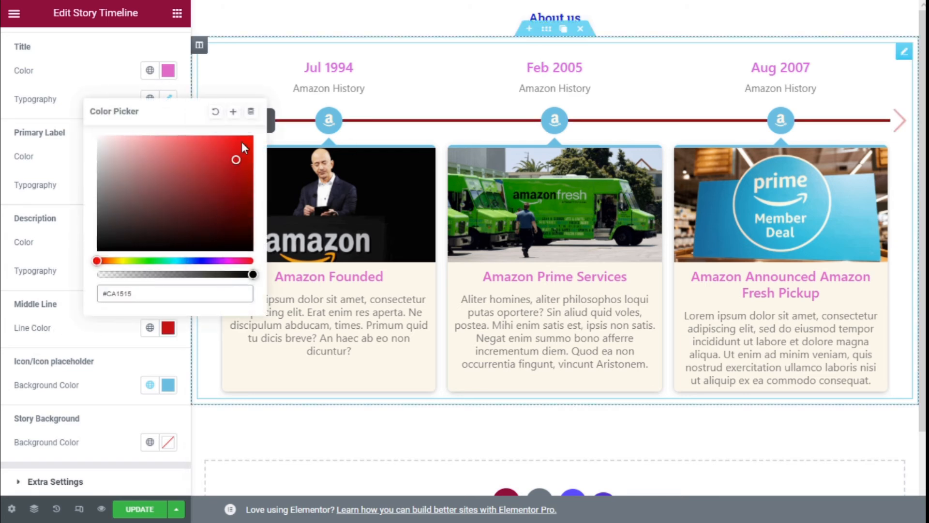
pyautogui.click(215, 112)
pyautogui.click(90, 330)
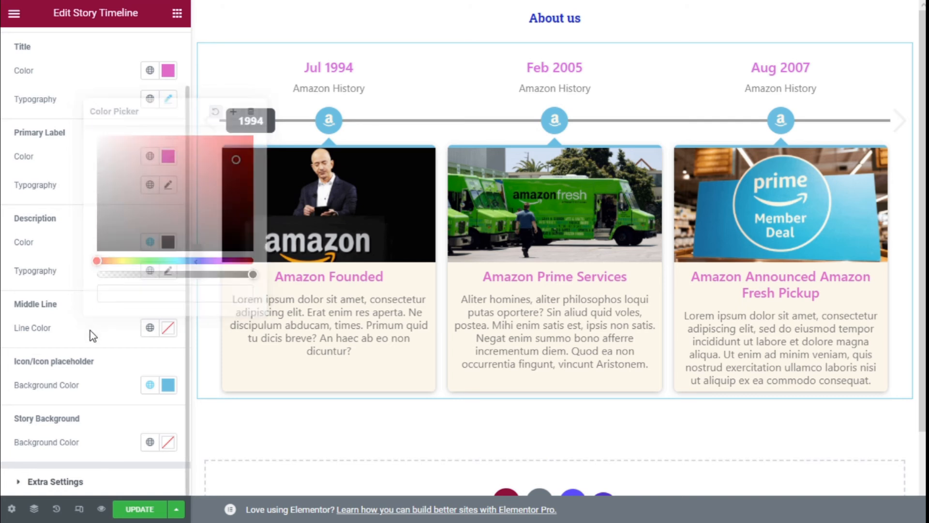
# Set the icon placeholder background color to strong magenta-purple #CB0EE2
pyautogui.click(169, 385)
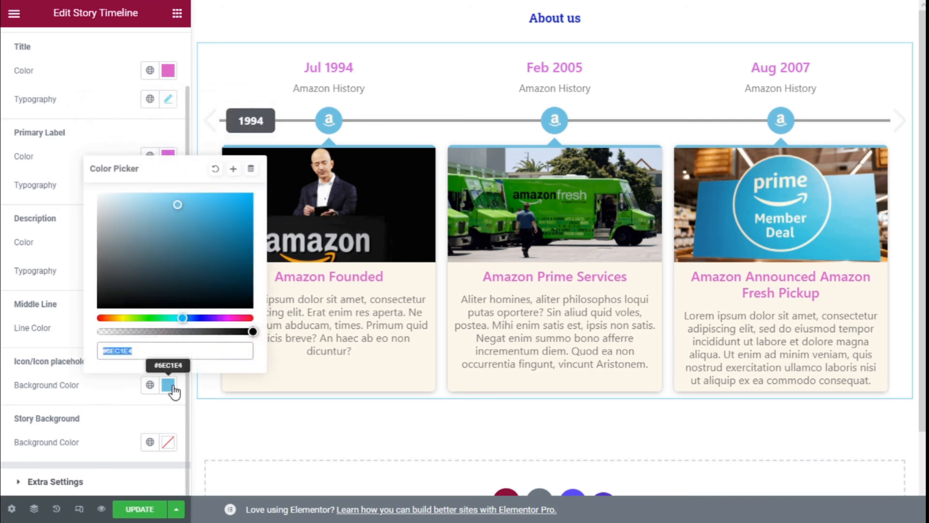
pyautogui.click(224, 318)
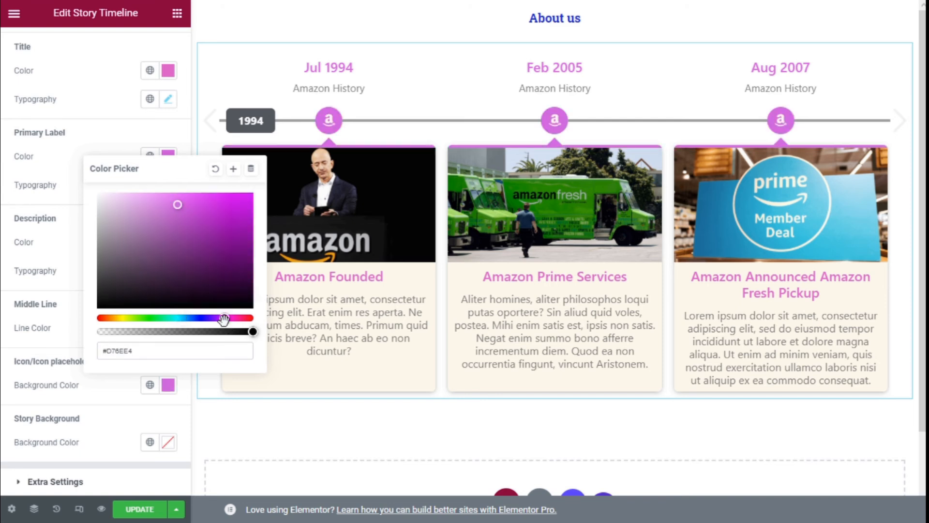
pyautogui.click(240, 207)
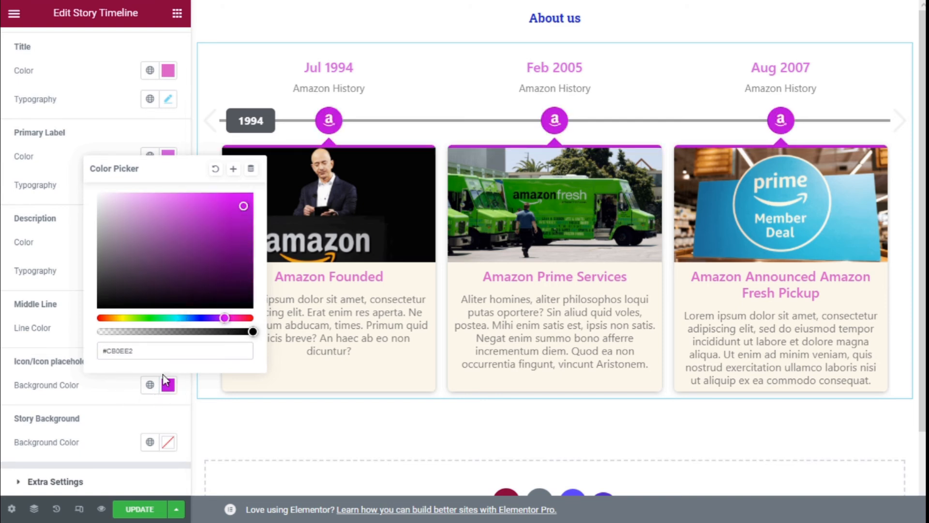
pyautogui.click(104, 393)
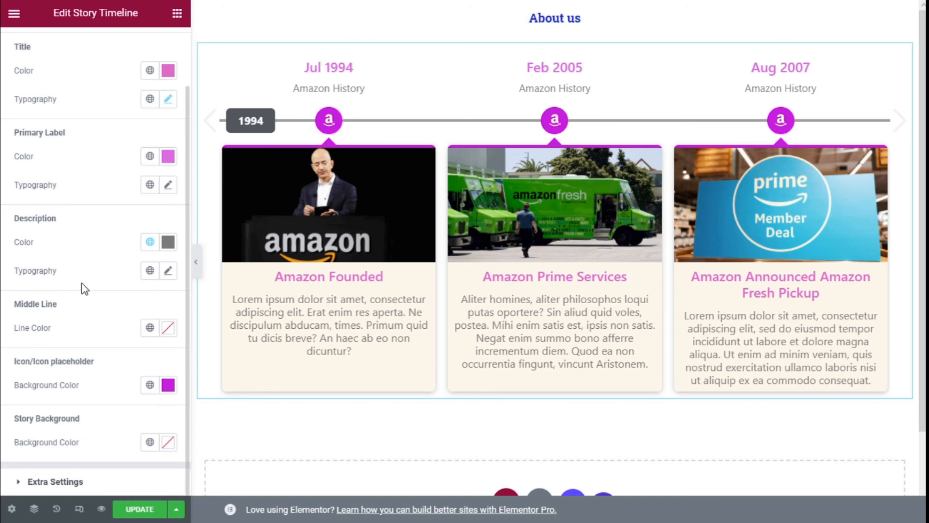
# Try red #CE1F1F as the story background color and reset it to its default
pyautogui.click(168, 442)
pyautogui.click(230, 272)
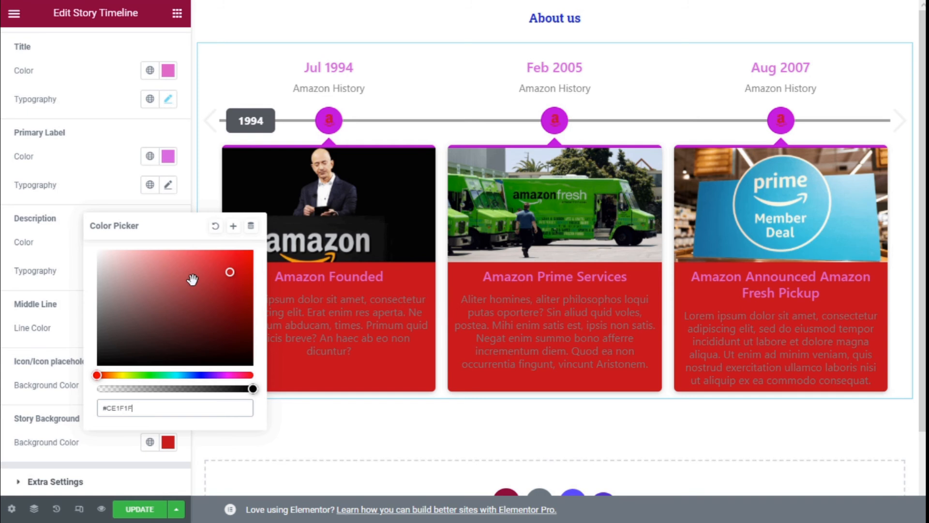
pyautogui.click(216, 227)
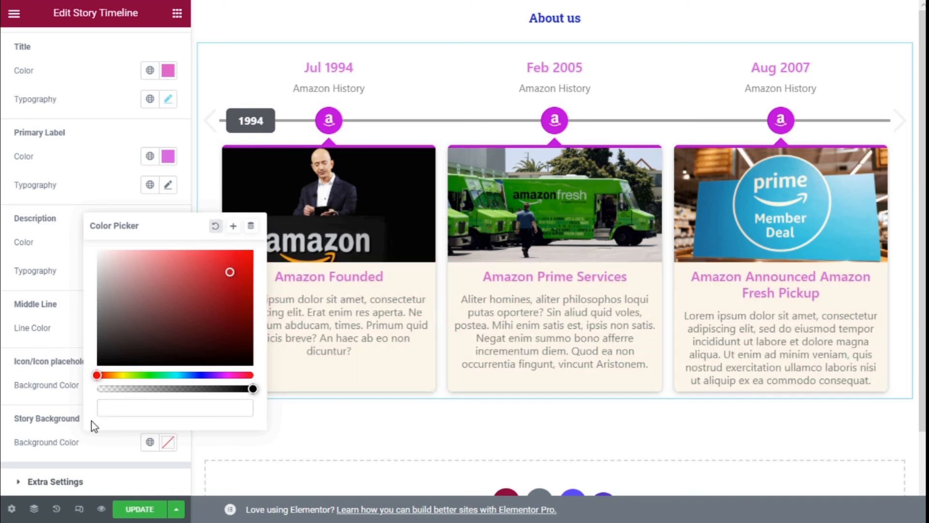
pyautogui.click(68, 416)
# Set the icon size to 27 in the extra style settings and unlink the icon padding values
pyautogui.click(71, 482)
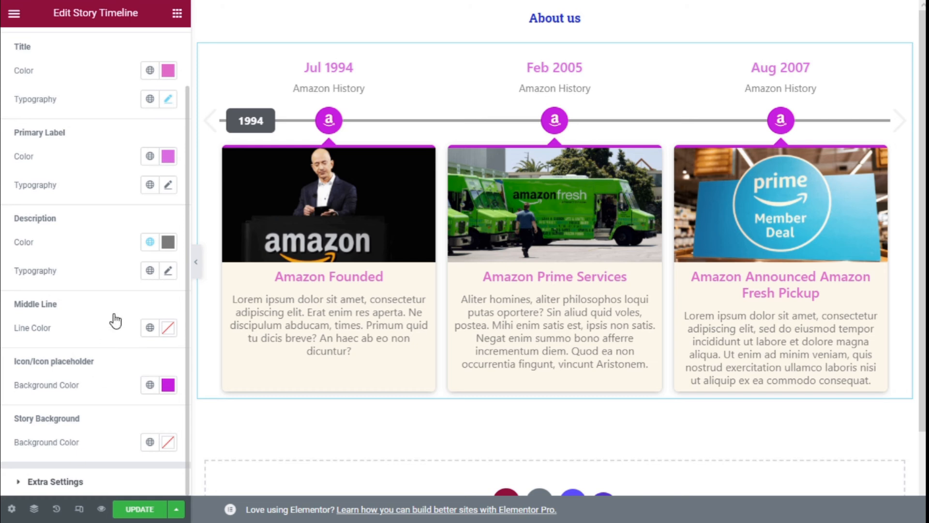
pyautogui.moveTo(15, 371); pyautogui.dragTo(88, 371)
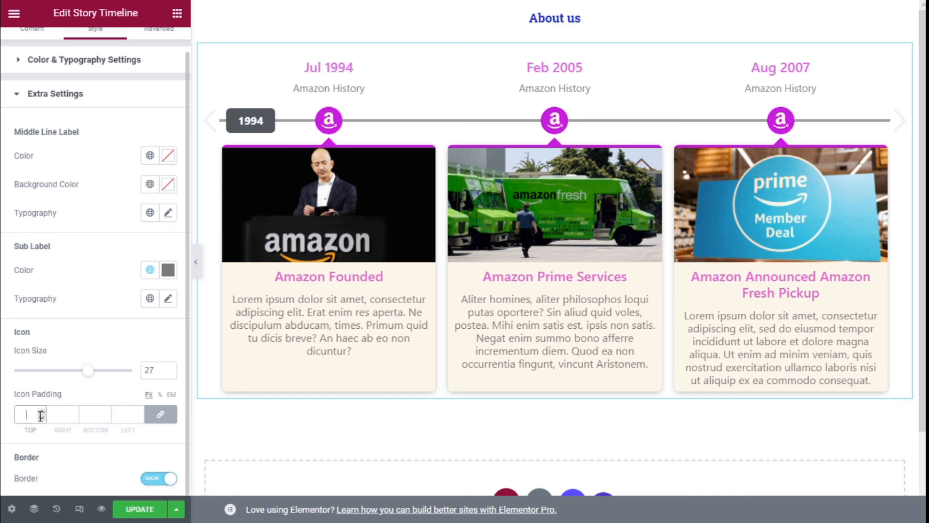
pyautogui.click(161, 415)
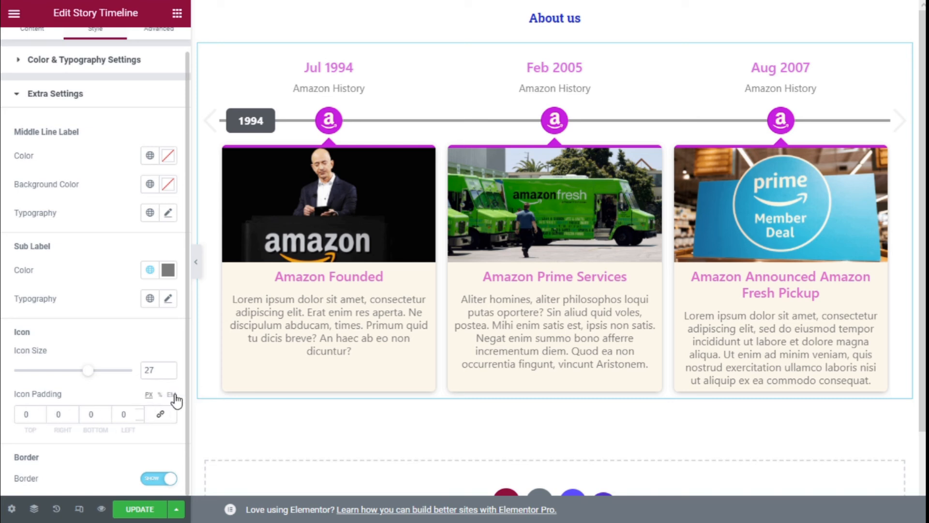
# Toggle the story border in the extra style settings, and switch the timeline layout to One Sided
pyautogui.click(162, 479)
pyautogui.scroll(1, 94, 318)
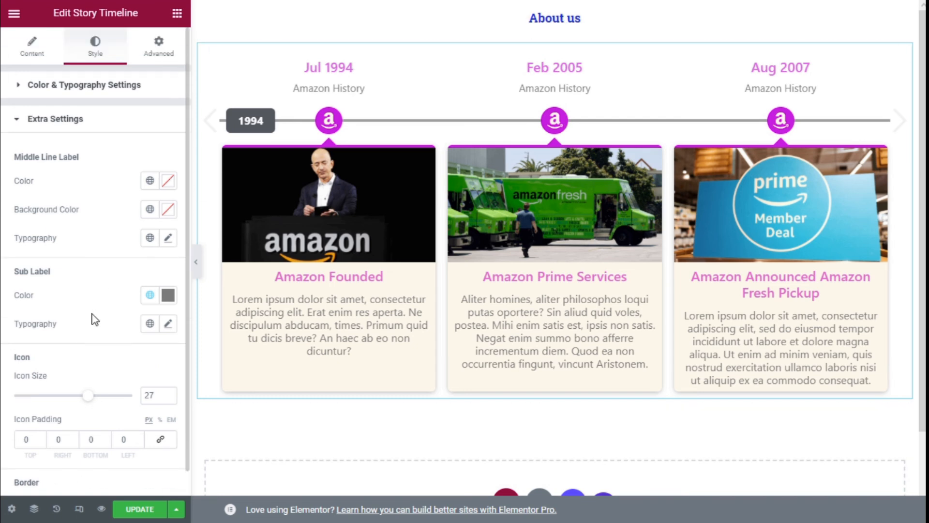
pyautogui.click(35, 121)
pyautogui.click(34, 53)
pyautogui.click(116, 119)
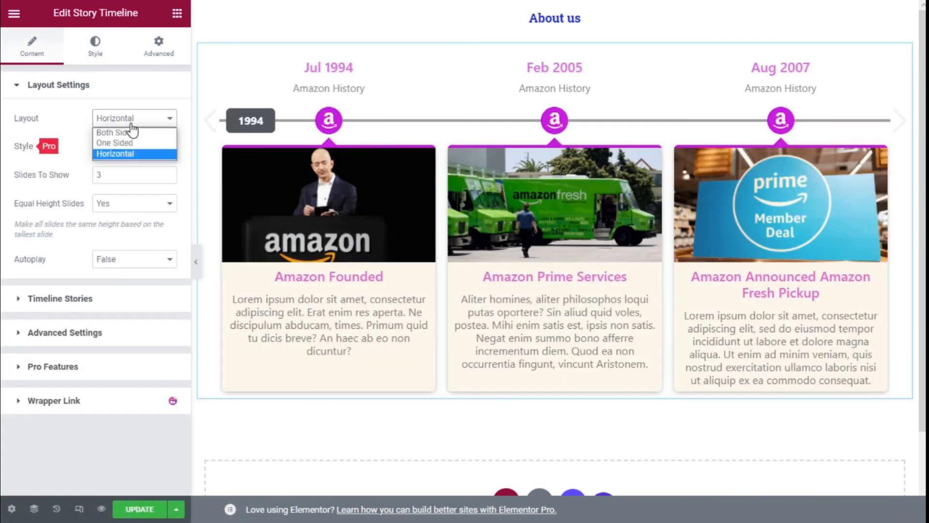
pyautogui.click(142, 144)
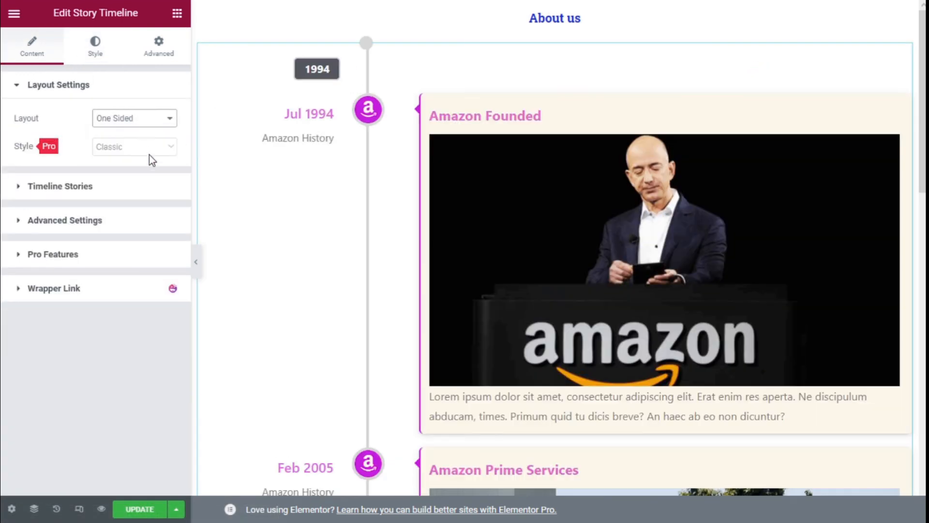
# Hide the story border of the One Sided timeline in the extra style settings
pyautogui.click(93, 54)
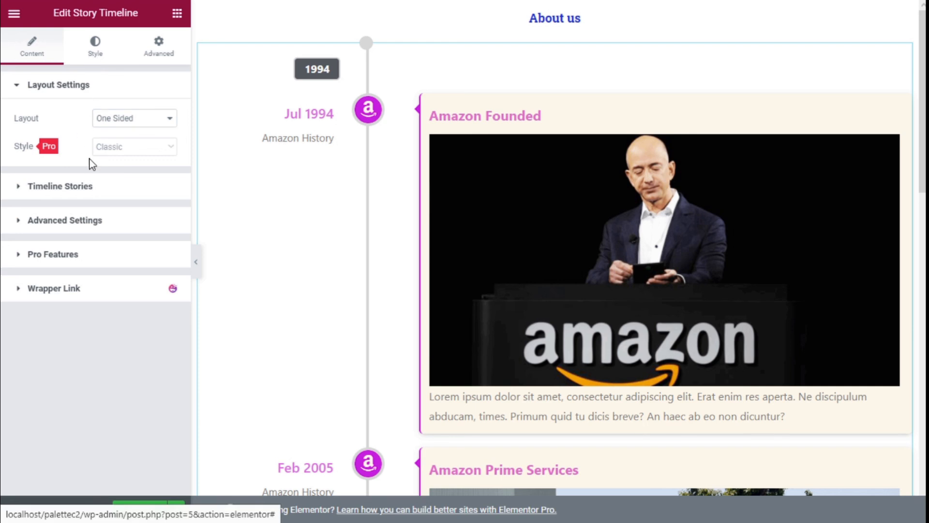
pyautogui.scroll(-2, 124, 172)
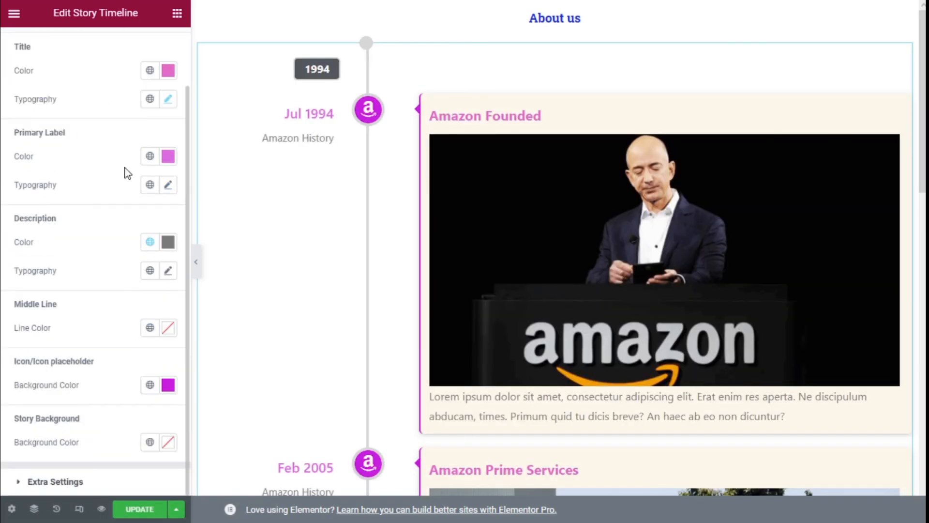
pyautogui.click(140, 481)
pyautogui.scroll(-1, 120, 323)
pyautogui.click(159, 478)
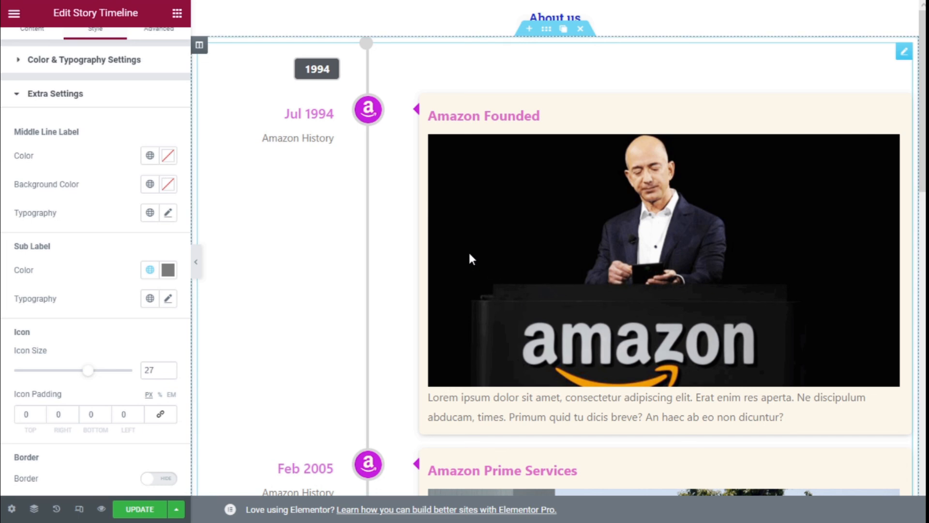
pyautogui.click(160, 479)
pyautogui.click(160, 479)
pyautogui.scroll(1, 112, 389)
pyautogui.click(87, 118)
pyautogui.click(88, 88)
pyautogui.click(90, 88)
# Set the timeline layout back to Horizontal and update the page
pyautogui.click(61, 43)
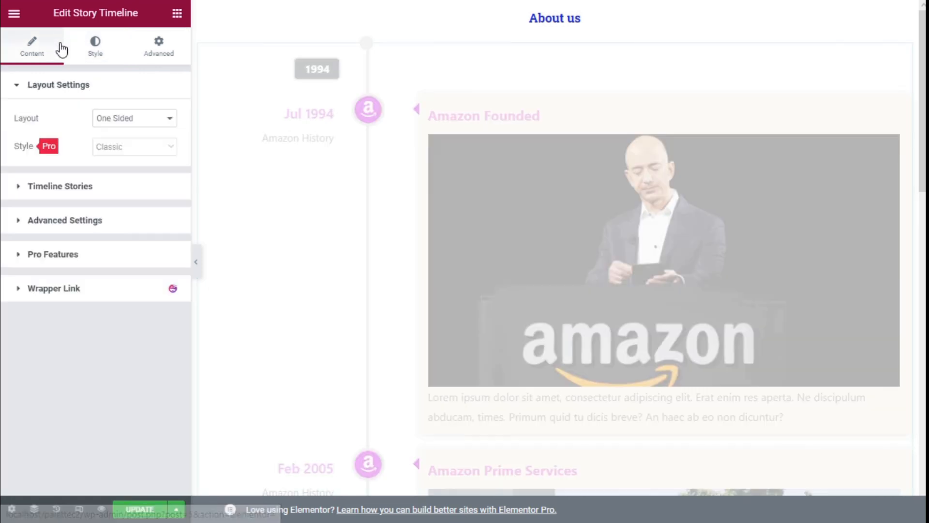
pyautogui.click(139, 121)
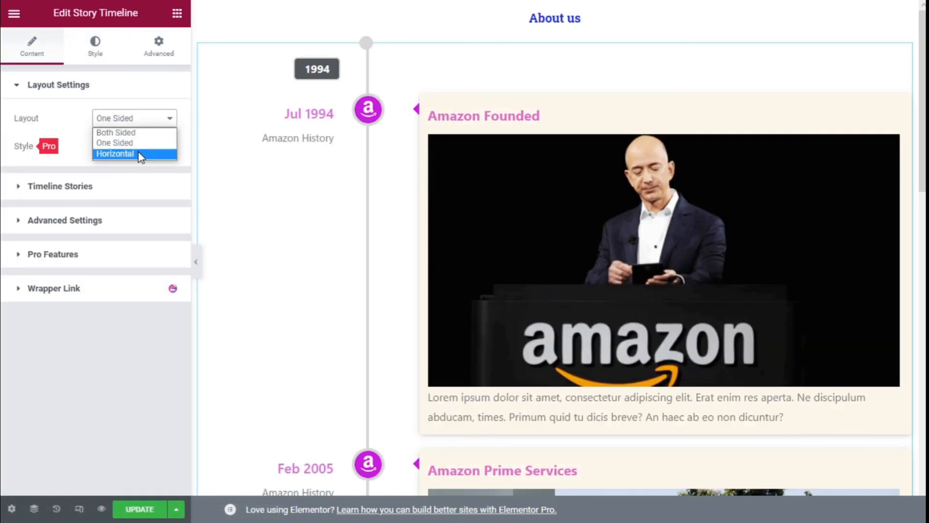
pyautogui.click(140, 154)
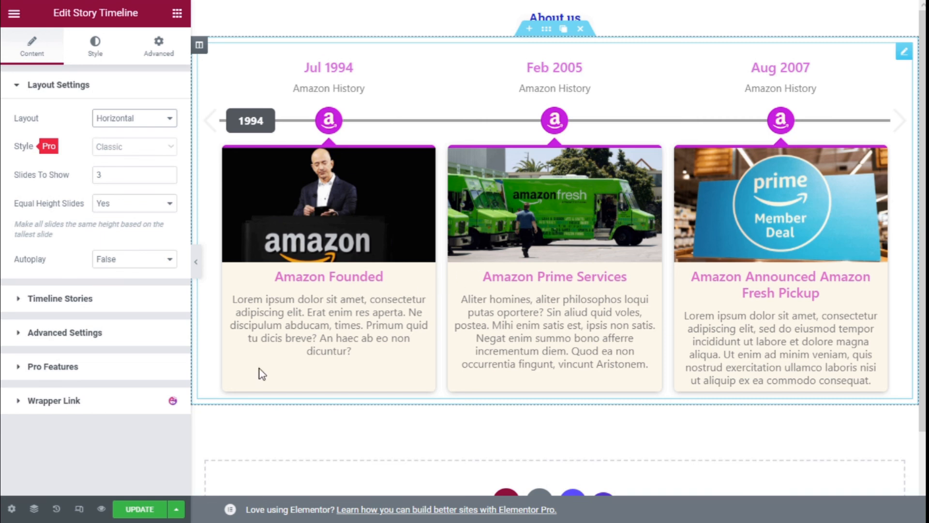
pyautogui.click(147, 510)
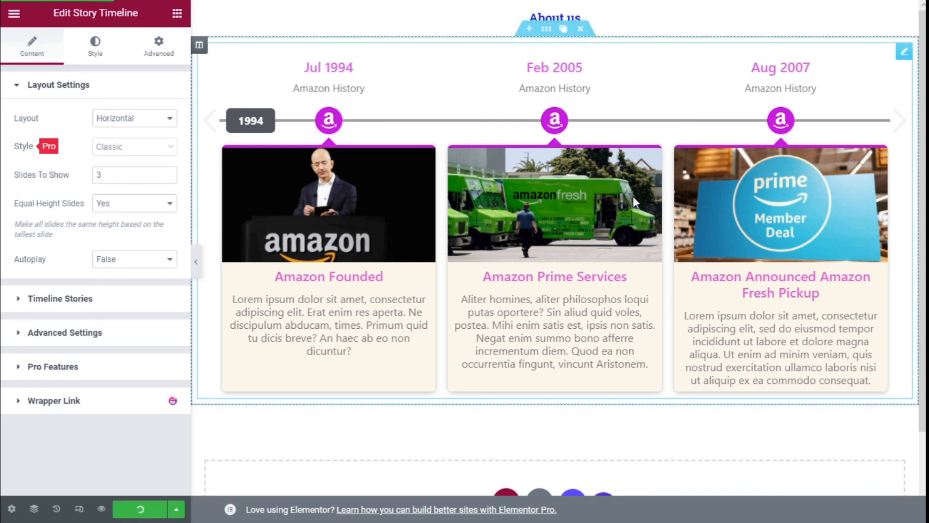